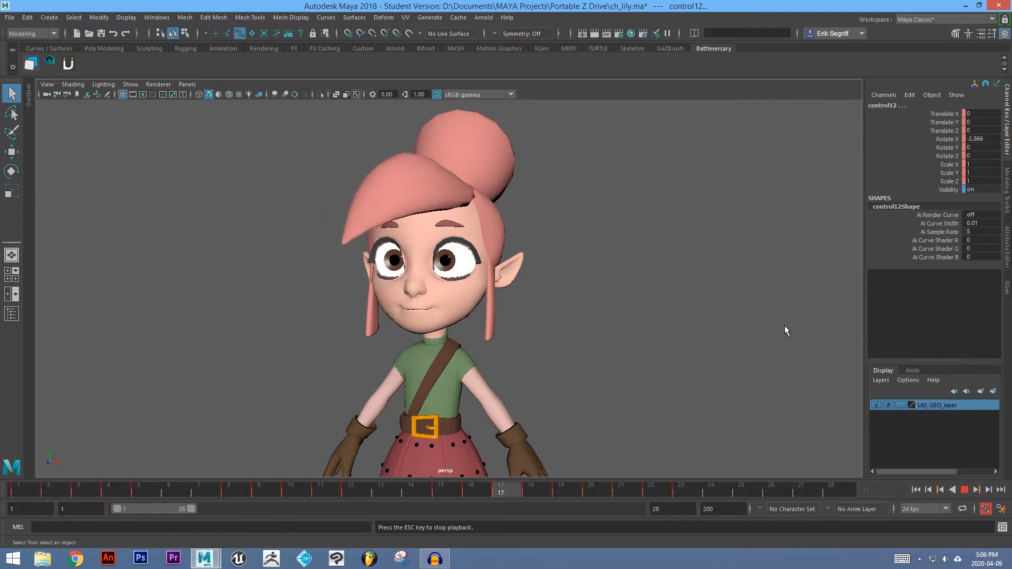
Watch the character's hair animation play from a few angles, then stop playback.
alt+drag(566, 339, 653, 339)
alt+drag(543, 332, 549, 339)
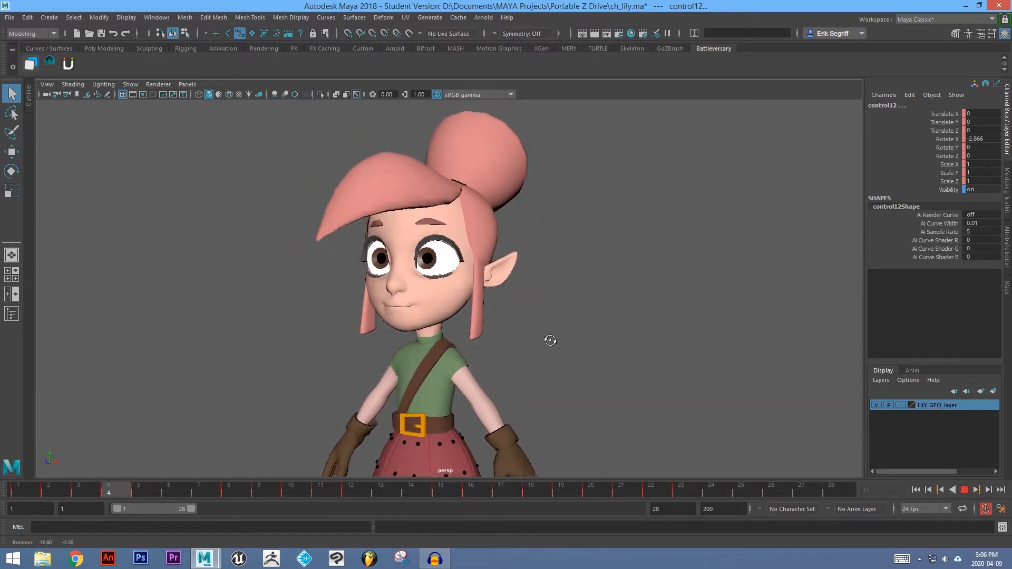
mouse_move(530, 374)
alt+mouse_down()
mouse_move(497, 370)
mouse_move(537, 369)
mouse_move(522, 365)
alt+mouse_up()
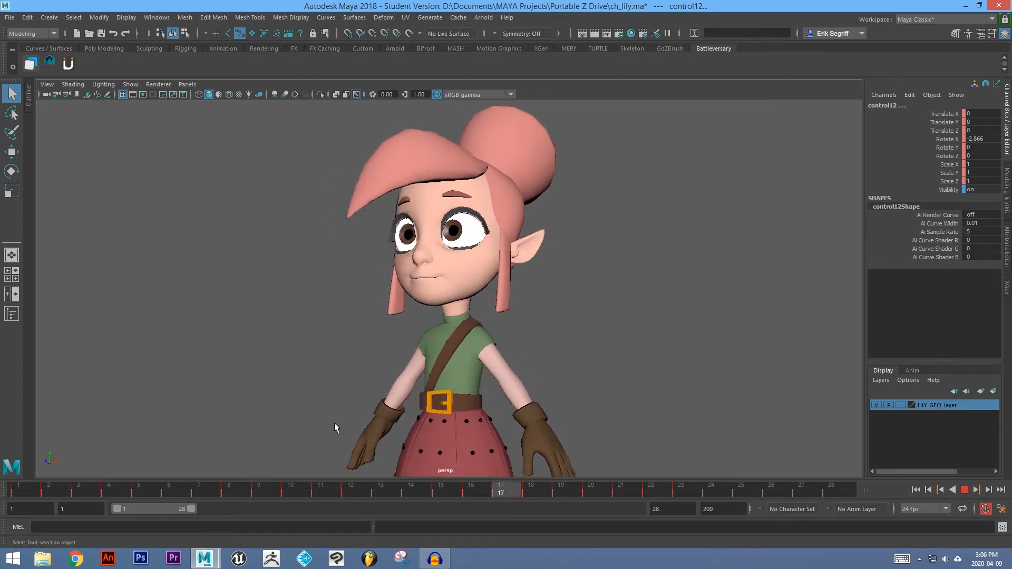
click(965, 491)
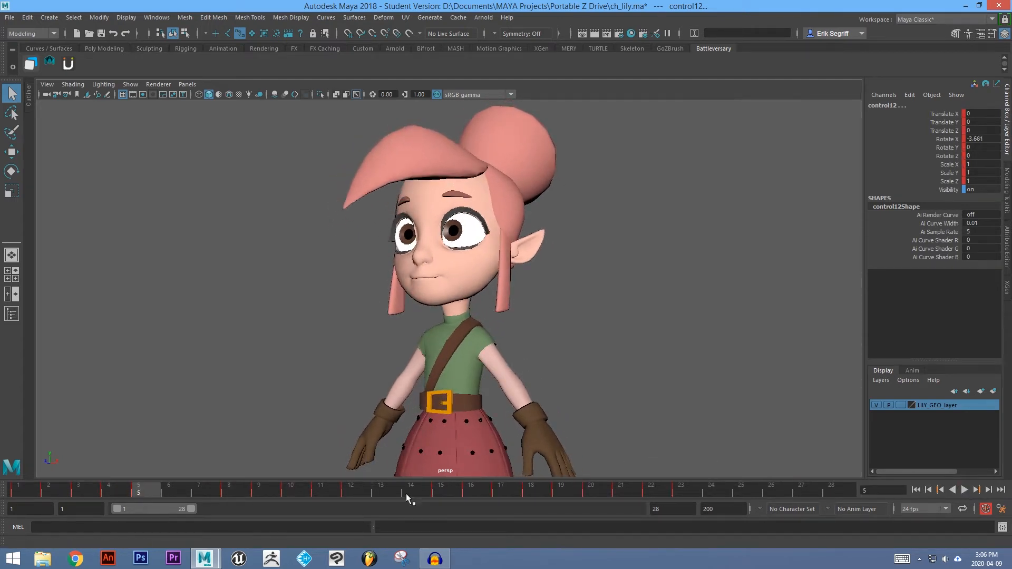
Go to frame 1 and show all object types in the viewport, including the rig controls.
click(39, 495)
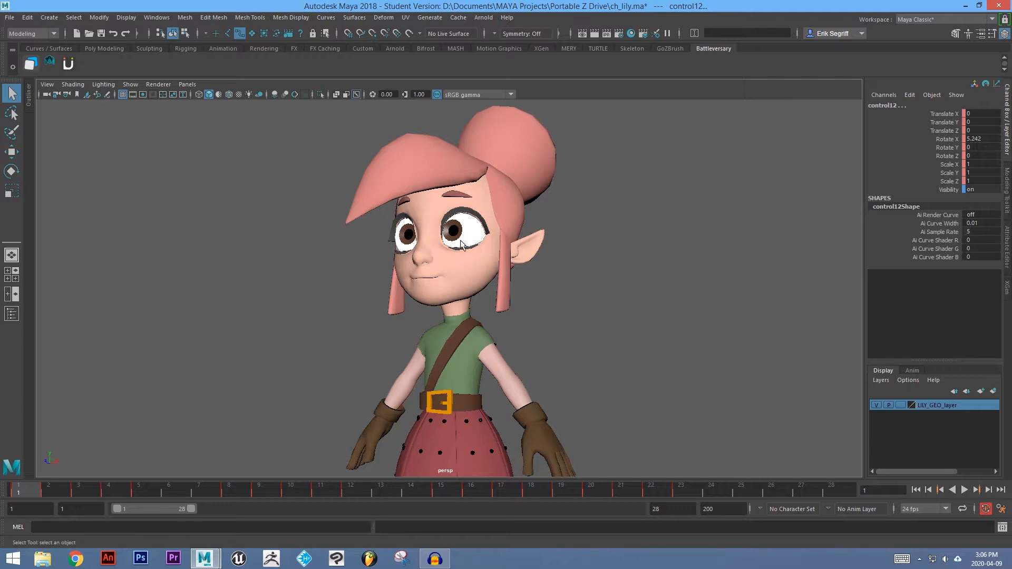
click(130, 84)
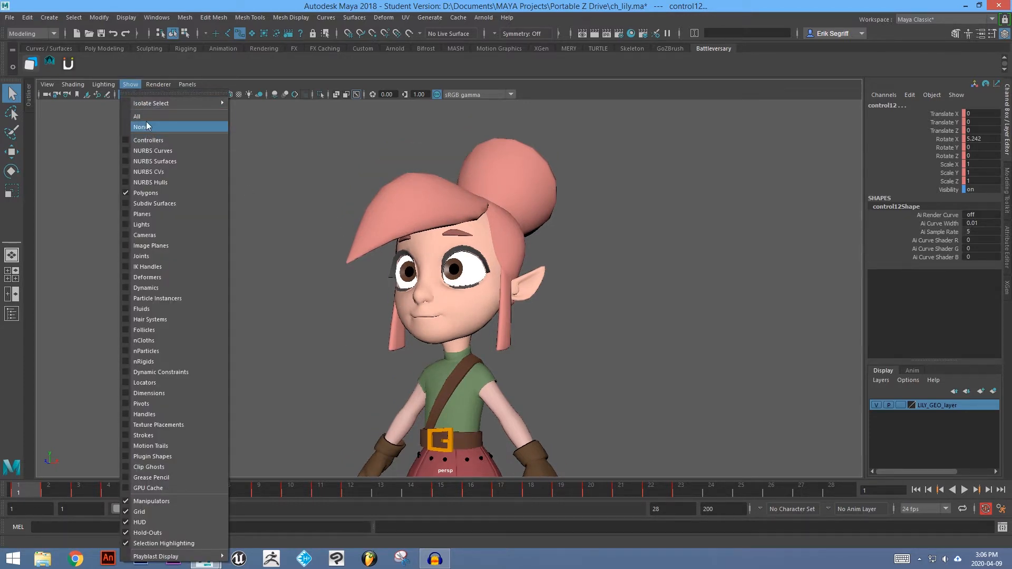
click(147, 117)
click(587, 241)
alt+drag(500, 274, 331, 293)
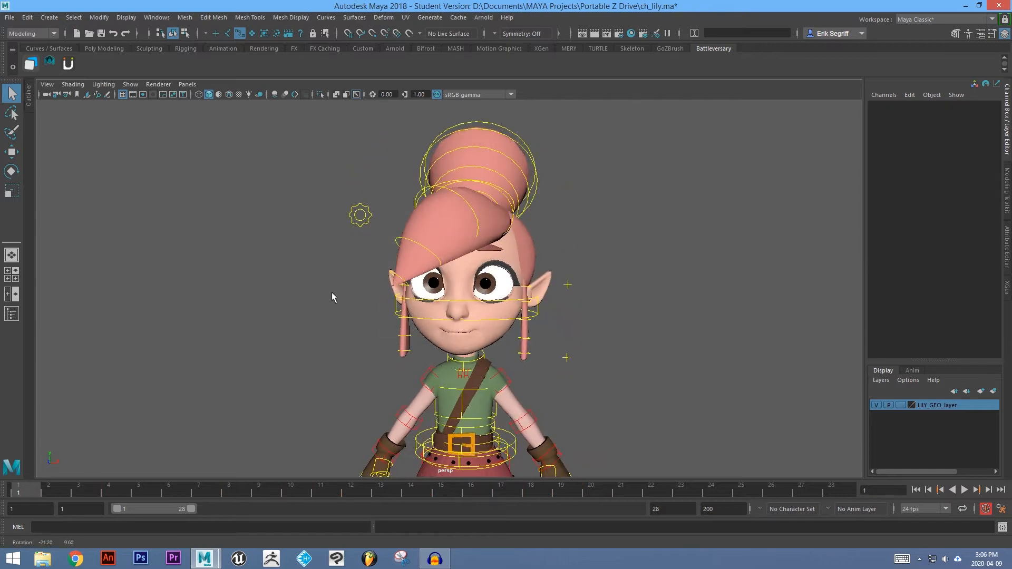
Select the front bang's hair controls and delete all their keys across the whole timeline.
click(362, 217)
scroll(459, 294, down, 3)
alt+drag(526, 324, 485, 334)
click(395, 215)
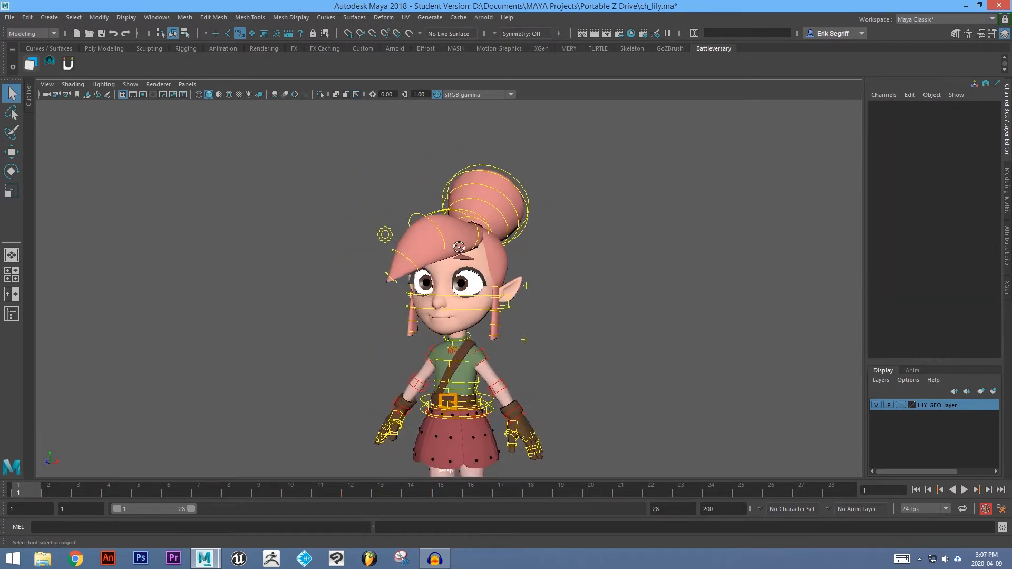
alt+drag(553, 236, 462, 238)
scroll(461, 238, up, 3)
click(431, 191)
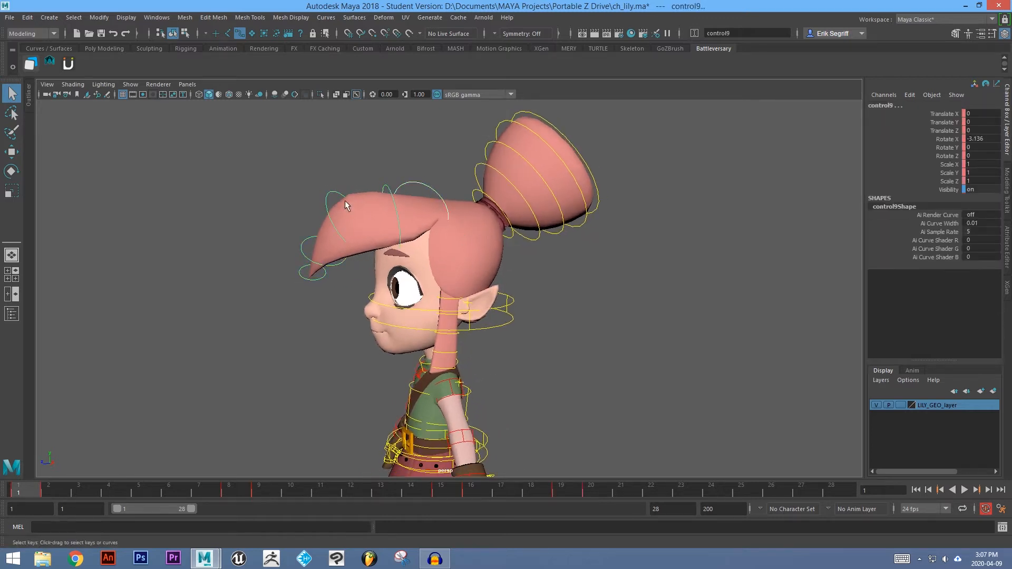
click(307, 245)
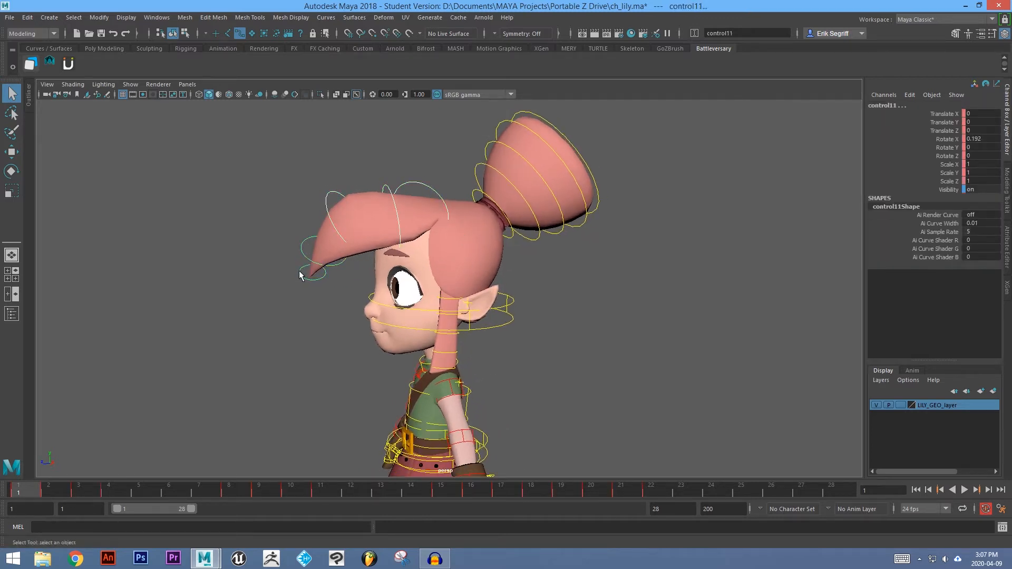
shift+drag(19, 491, 849, 491)
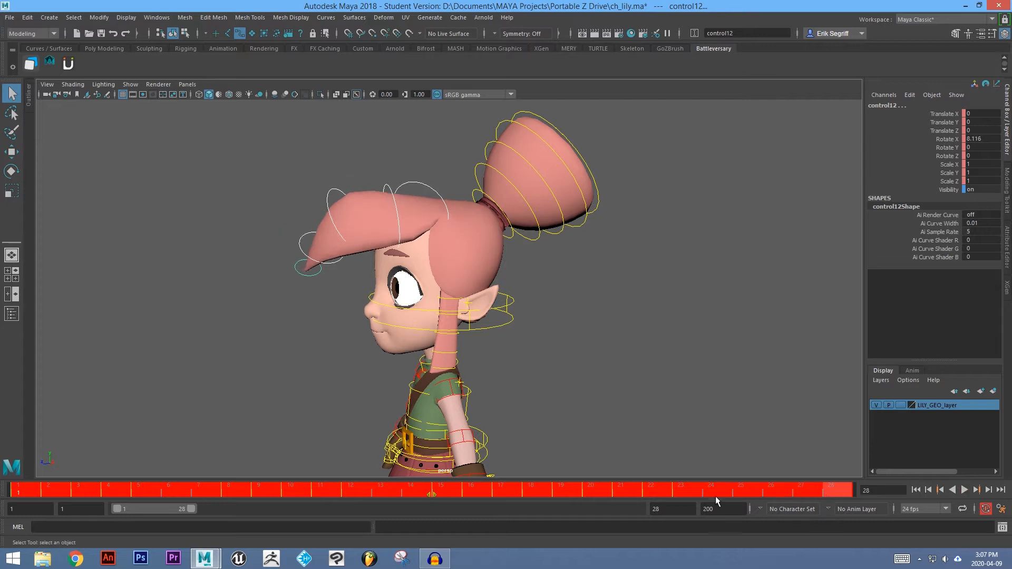
right_click(659, 493)
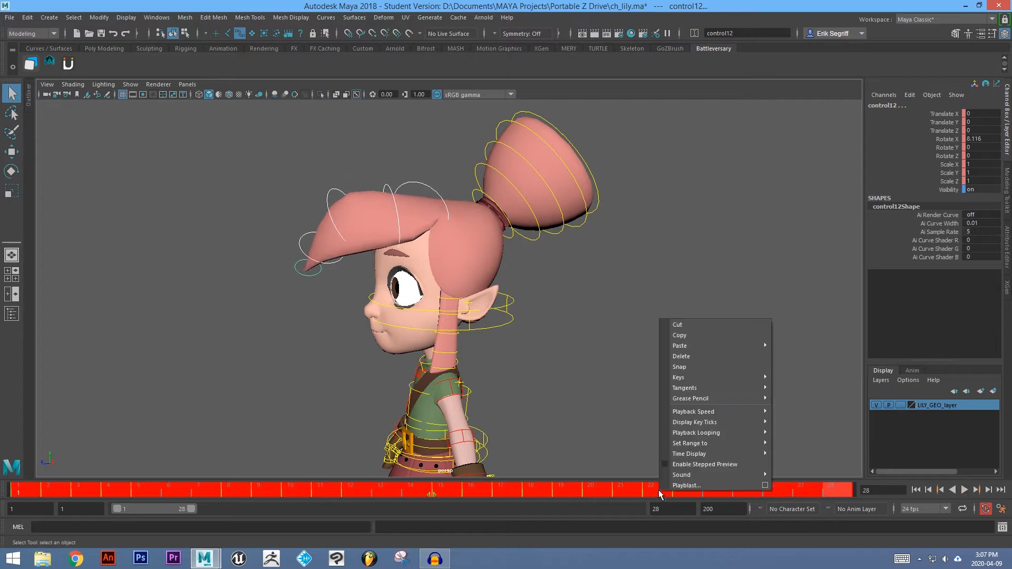
click(682, 356)
At frame 1, reset the selected control's translate and rotate channels to 0.
click(23, 490)
alt+drag(281, 305, 336, 302)
drag(979, 110, 979, 156)
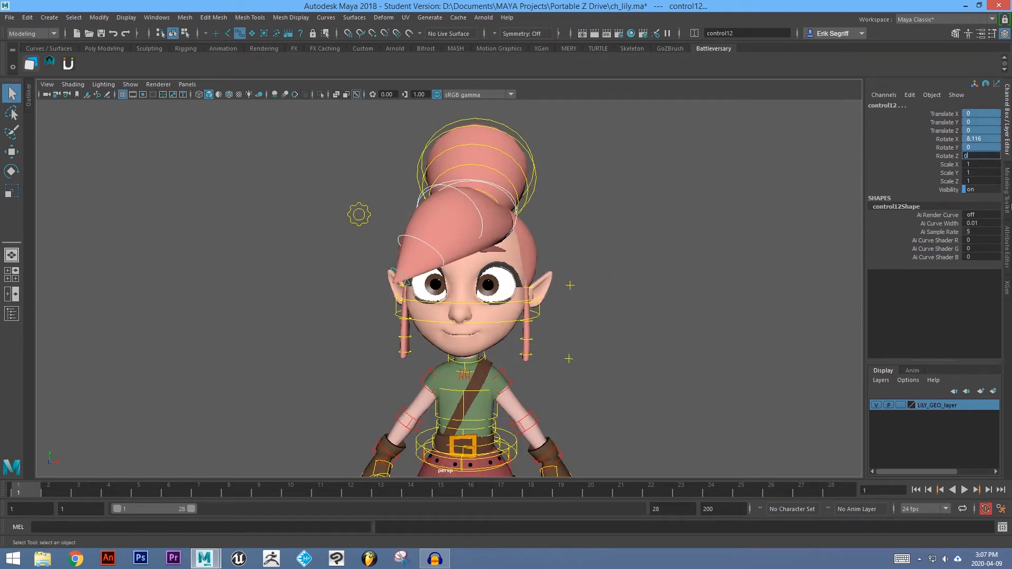
key(Return)
Select the chain of bang controls, switch to the Rotate tool, and set a key on them at frame 1.
alt+drag(637, 326, 589, 327)
click(599, 289)
alt+drag(296, 285, 318, 273)
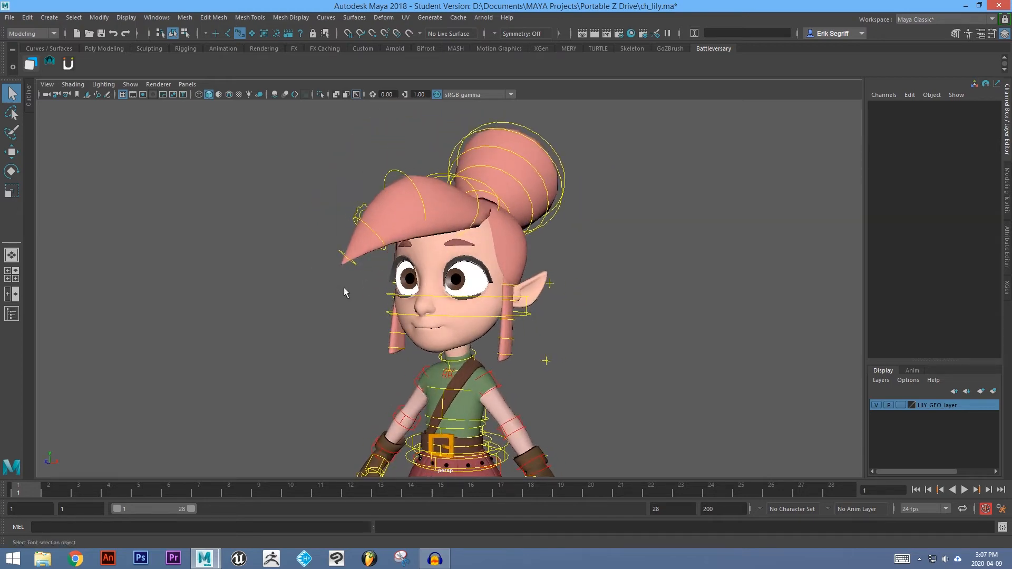
alt+drag(325, 274, 312, 274)
alt+right_drag(312, 274, 372, 296)
click(415, 159)
shift+click(376, 159)
shift+click(302, 164)
shift+click(266, 215)
shift+click(259, 254)
alt+drag(369, 216, 565, 263)
key(e)
key(s)
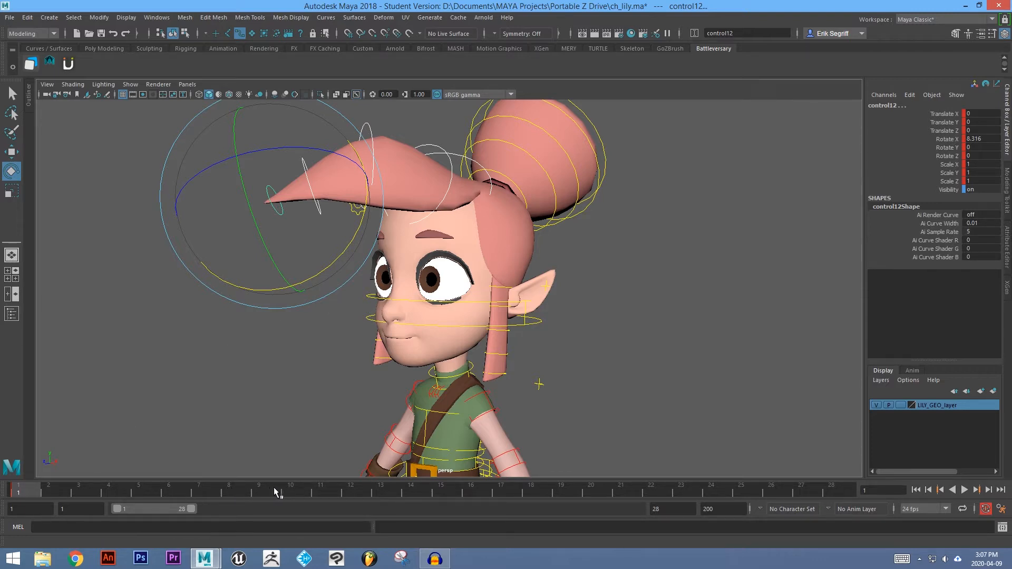
At frame 8, rotate the bang controls downward to about -6.8 degrees in Rotate X.
click(228, 493)
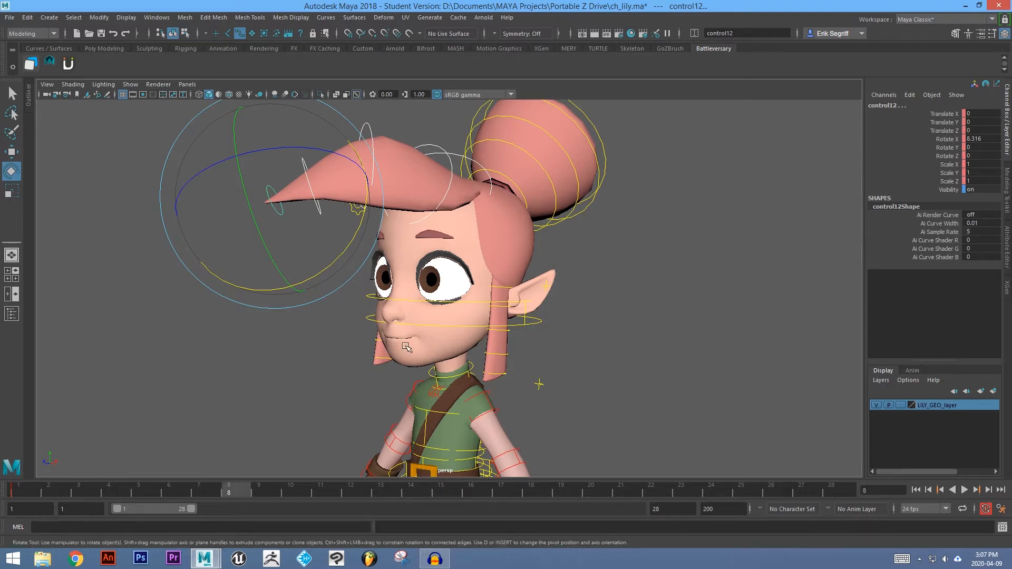
drag(346, 247, 275, 412)
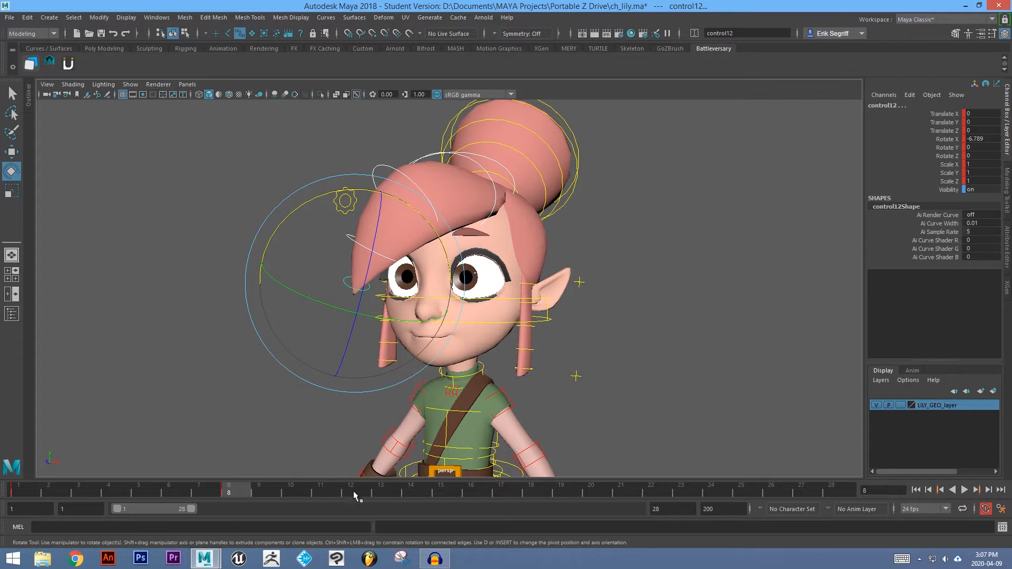
Scrub the timeline and step between keys to review the bang's motion between frames 1 and 16.
click(26, 491)
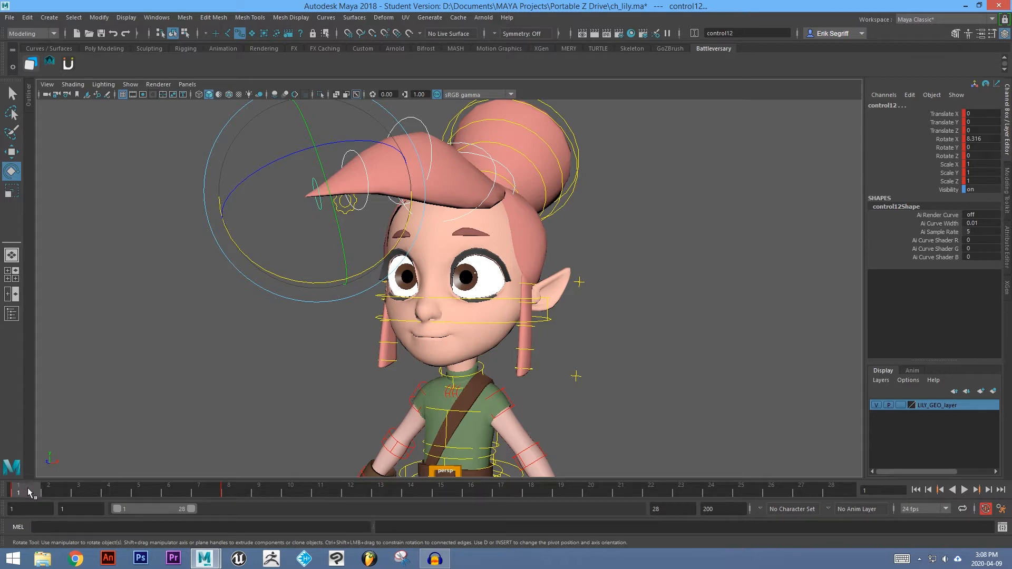
drag(59, 491, 475, 495)
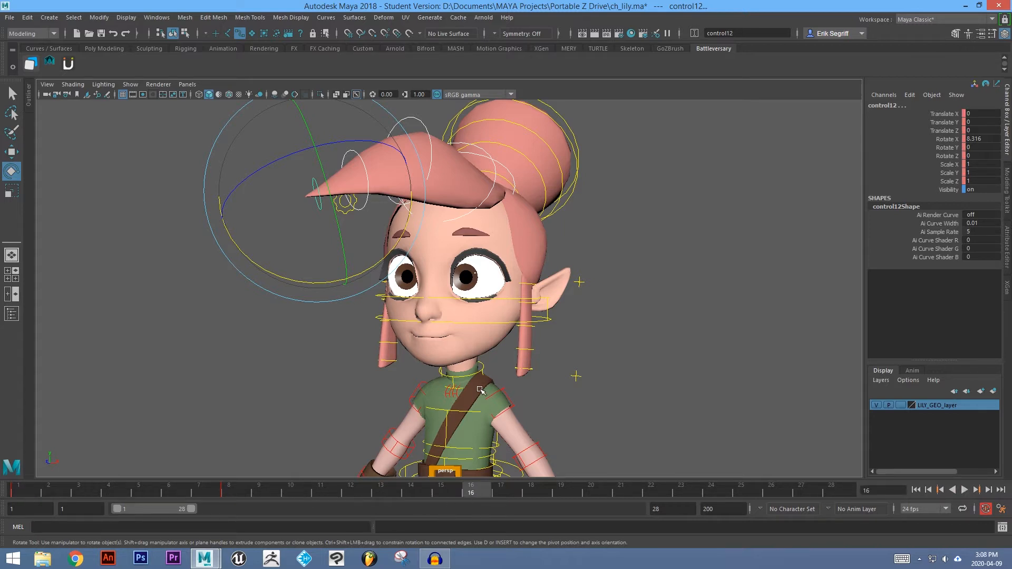
click(27, 492)
key(alt+period)
key(alt+period)
key(alt+comma)
key(alt+comma)
key(alt+period)
key(alt+period)
key(alt+period)
key(alt+period)
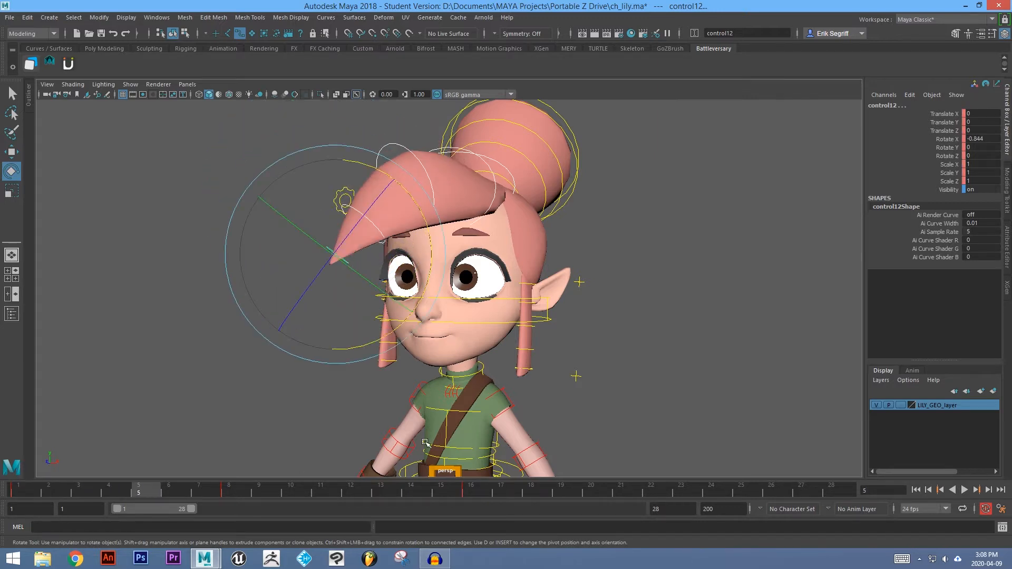
key(alt+period)
key(alt+period)
key(alt+period)
click(481, 491)
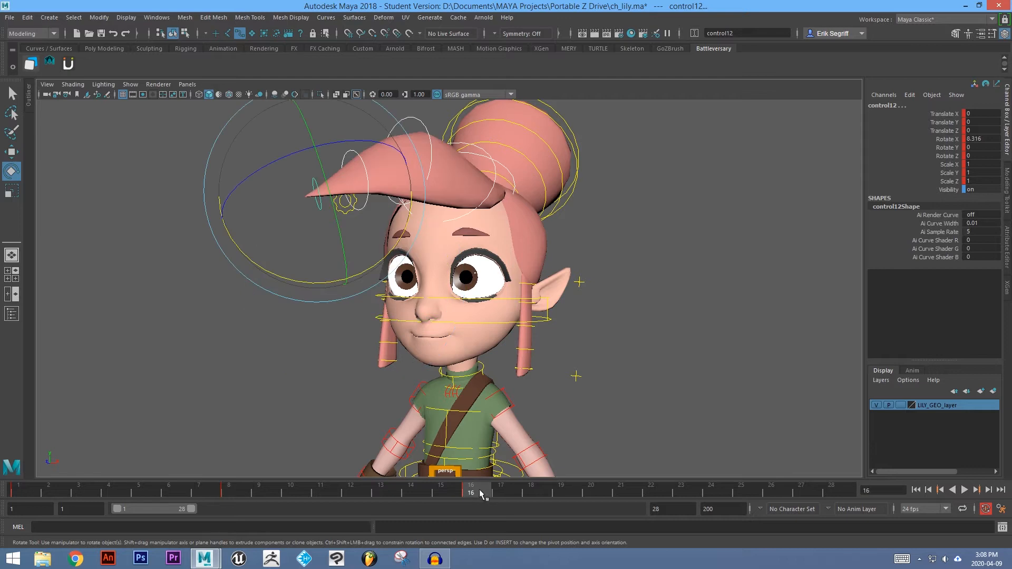
drag(463, 494, 448, 494)
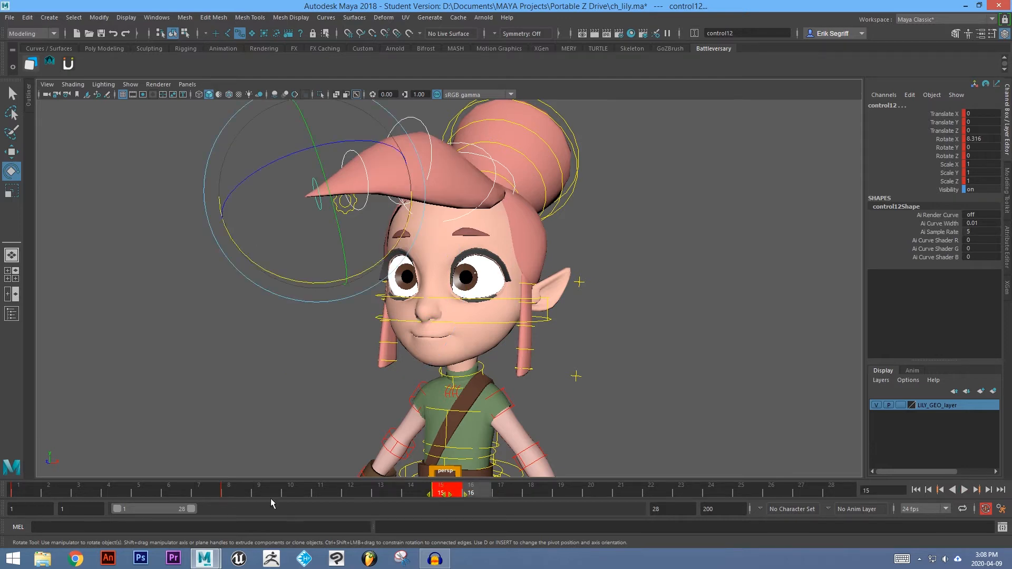
Set the playback end frame to 14.
click(23, 493)
drag(21, 493, 451, 496)
double_click(679, 508)
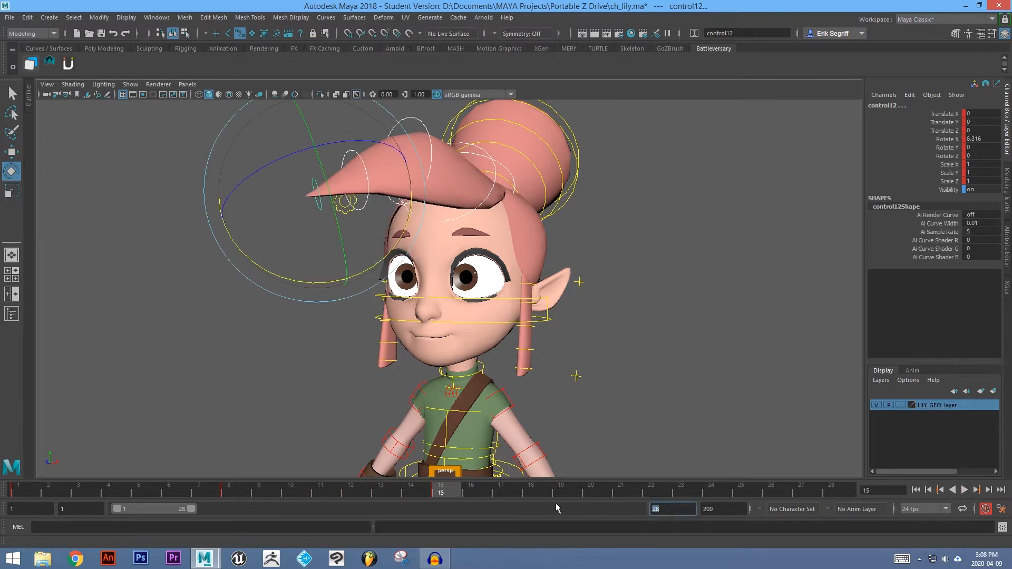
text(14)
key(Return)
Play the animation back and stop it to review the bang's swing from the side.
click(964, 490)
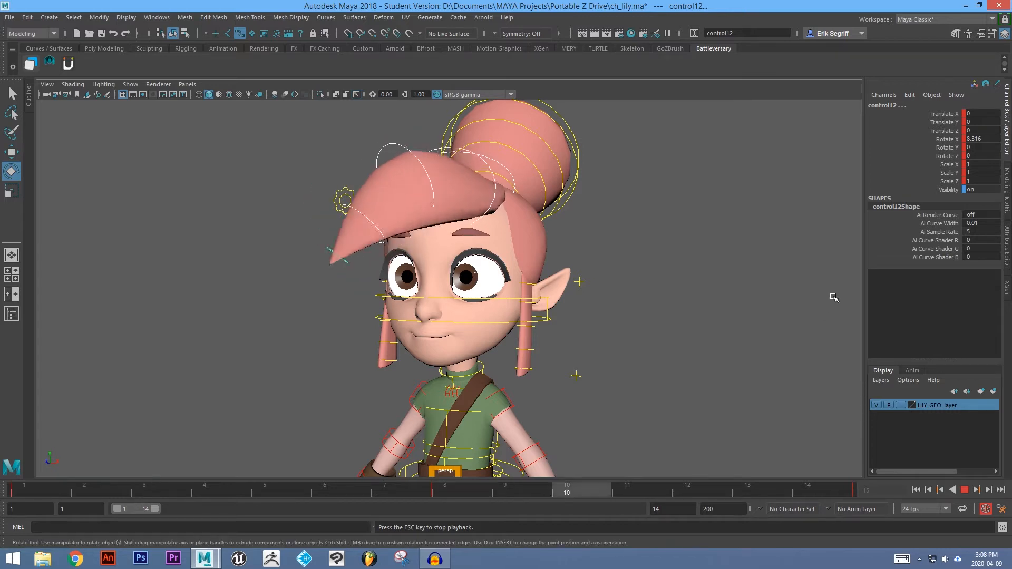
click(965, 489)
key(q)
alt+drag(606, 235, 406, 188)
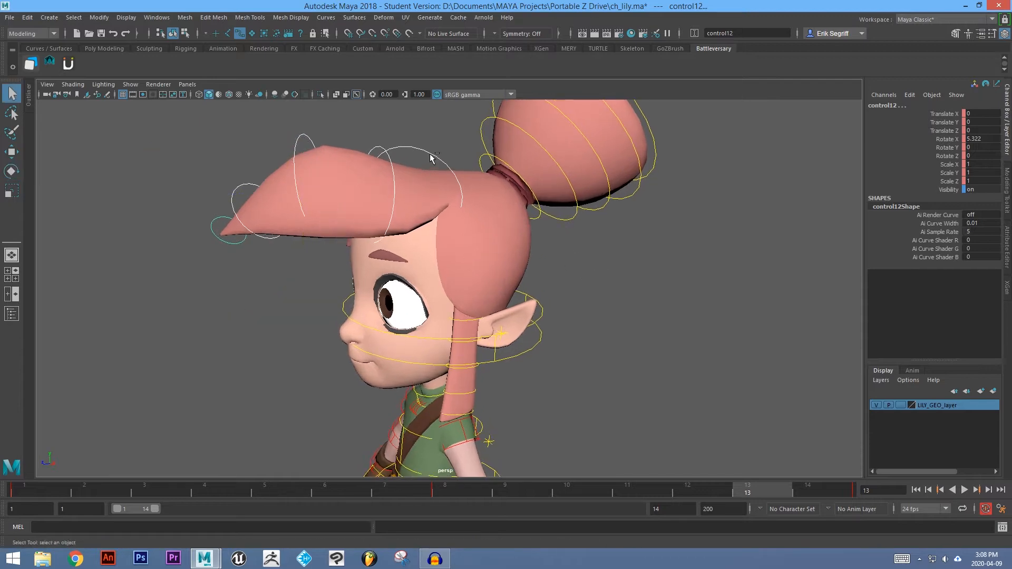
alt+middle_drag(387, 182, 390, 234)
alt+drag(384, 233, 370, 208)
Select the bang controls and extend the visible time range to frame 40.
click(415, 171)
click(373, 199)
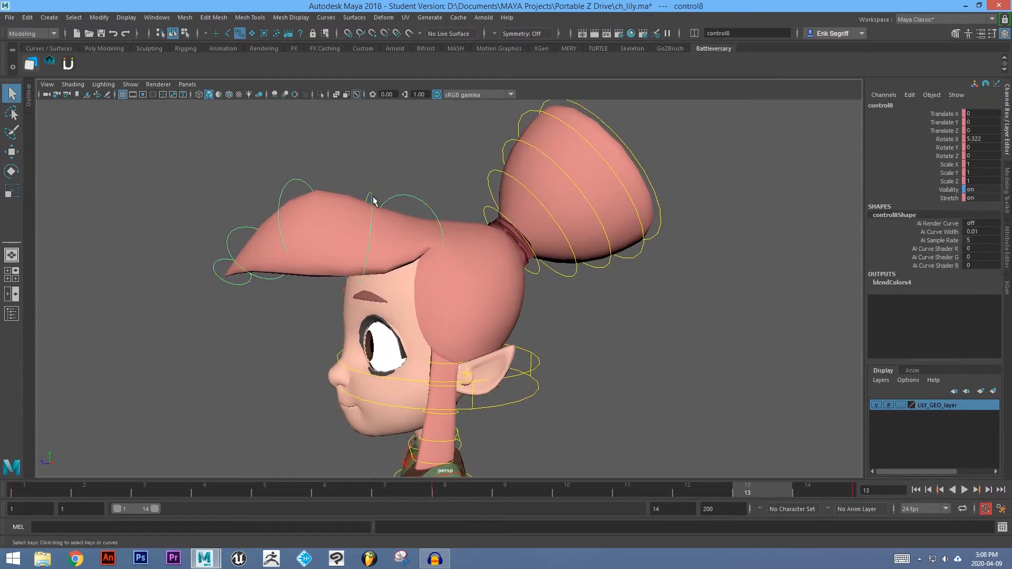
shift+click(283, 190)
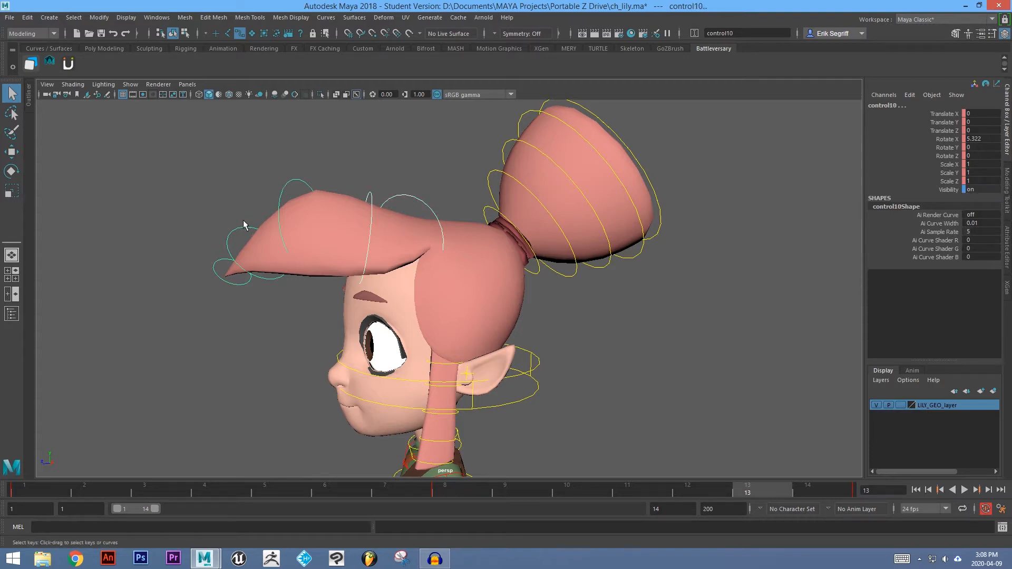
shift+click(219, 262)
alt+drag(304, 228, 436, 254)
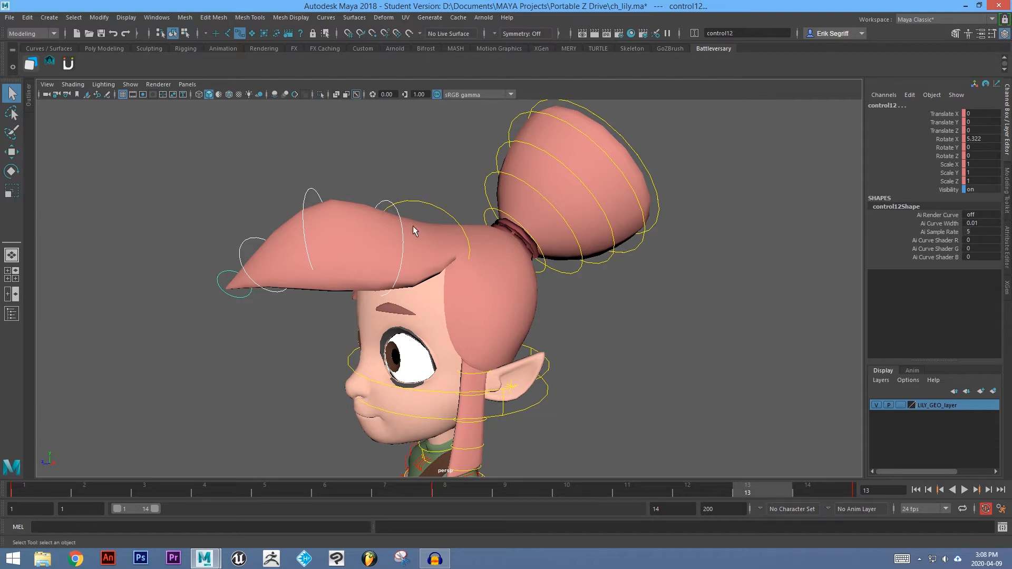
alt+drag(412, 225, 636, 355)
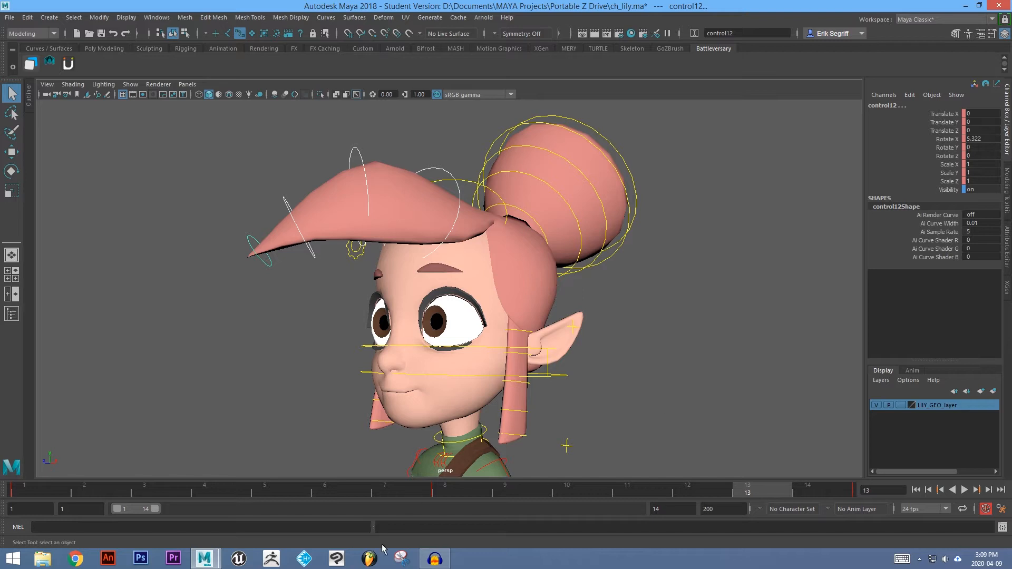
drag(156, 513, 227, 521)
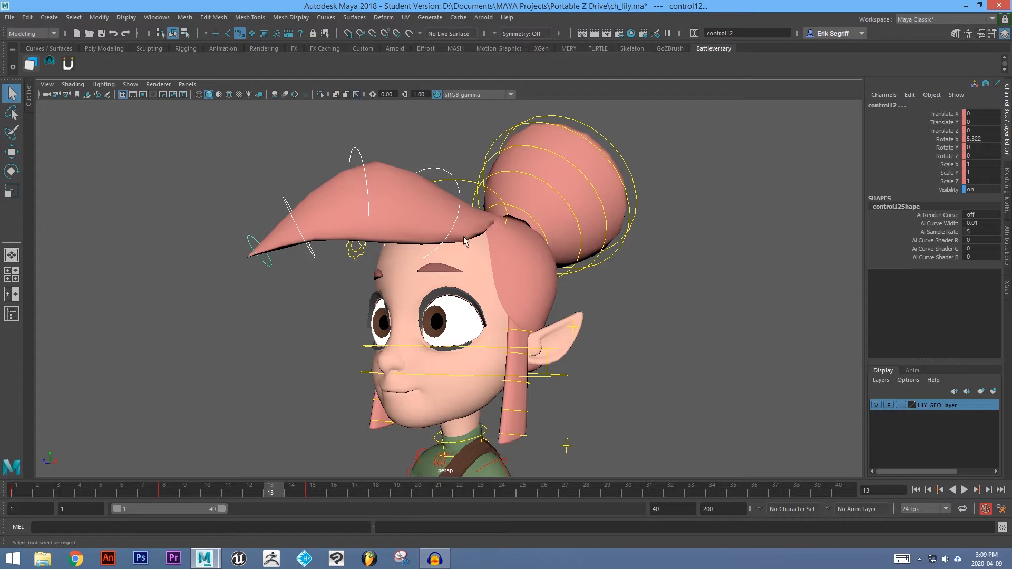
Select the bang controls' keys on the timeline and shift them one frame later.
alt+drag(458, 188, 368, 199)
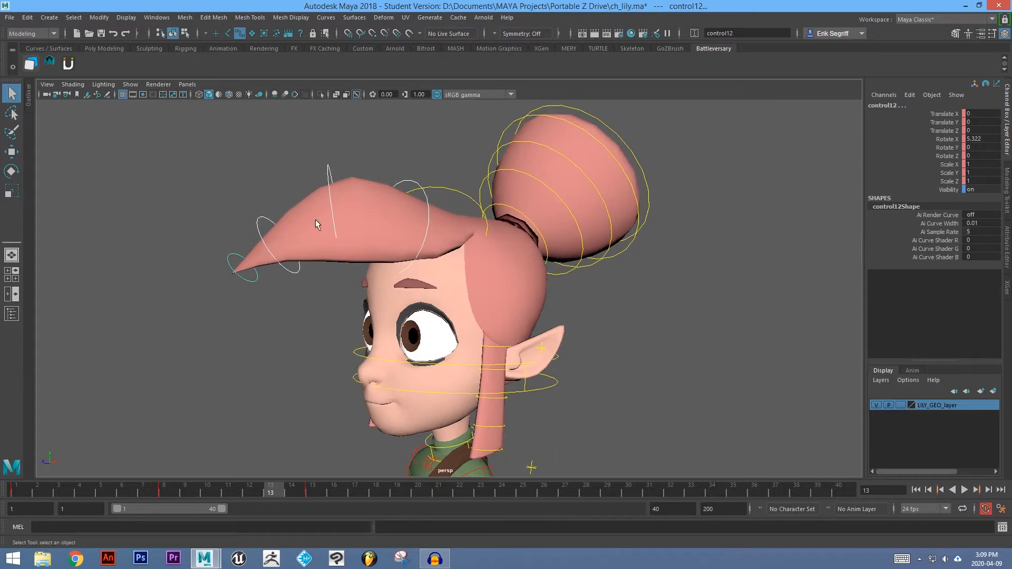
alt+drag(466, 203, 417, 201)
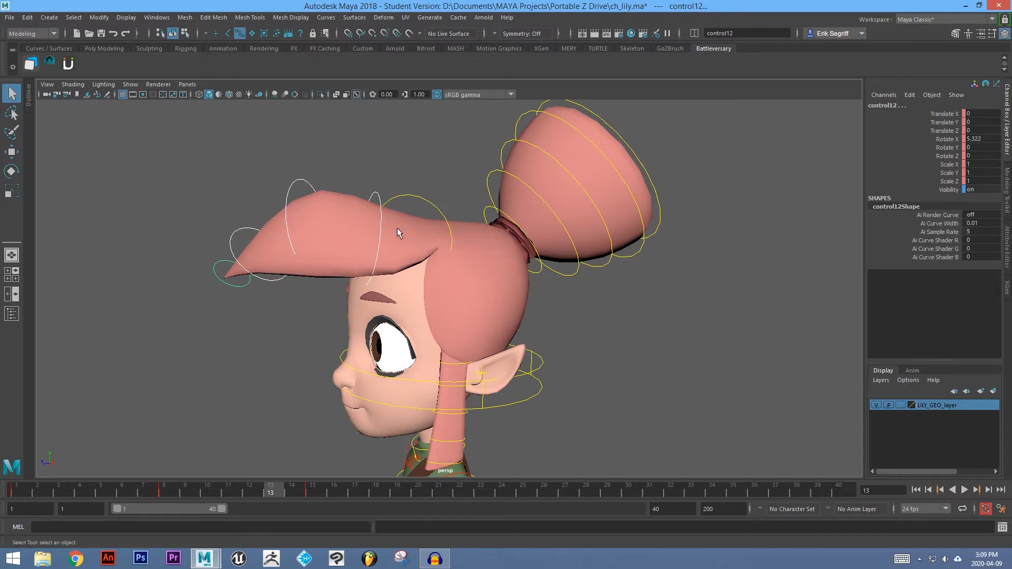
shift+drag(21, 491, 315, 495)
drag(168, 494, 181, 495)
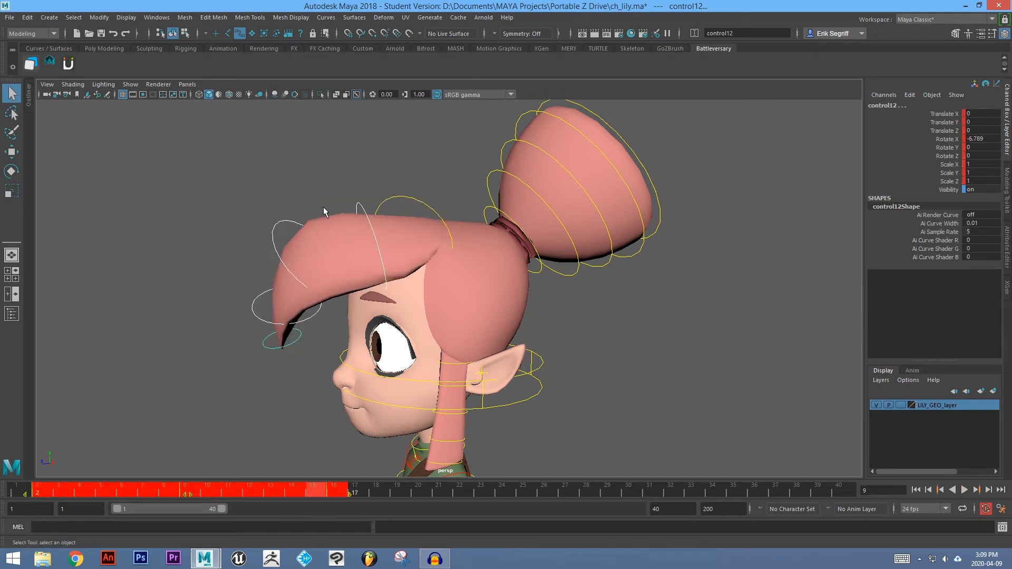
Offset the bang's selected key range by one more frame later on the timeline.
ctrl+click(363, 208)
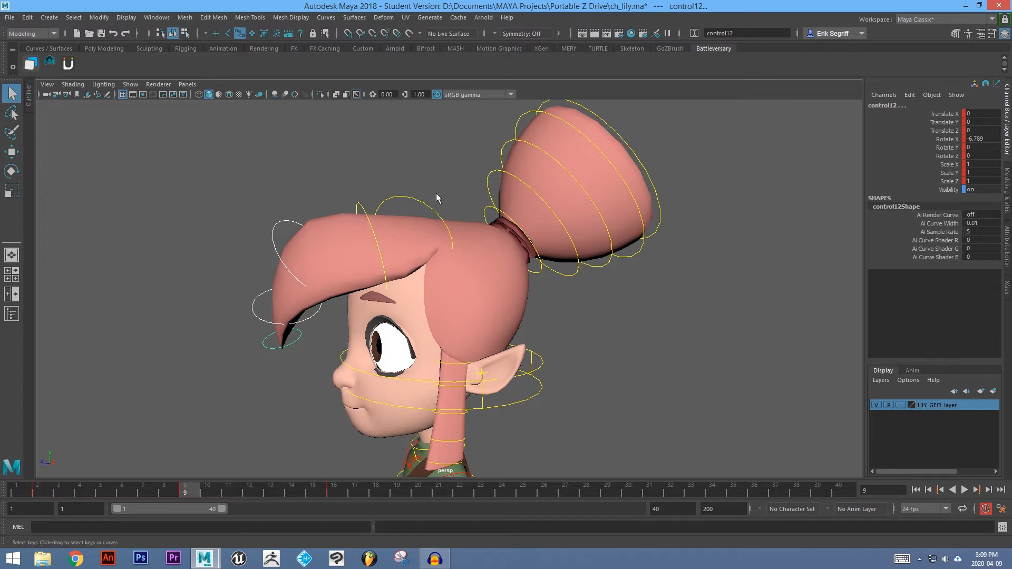
alt+drag(376, 226, 368, 196)
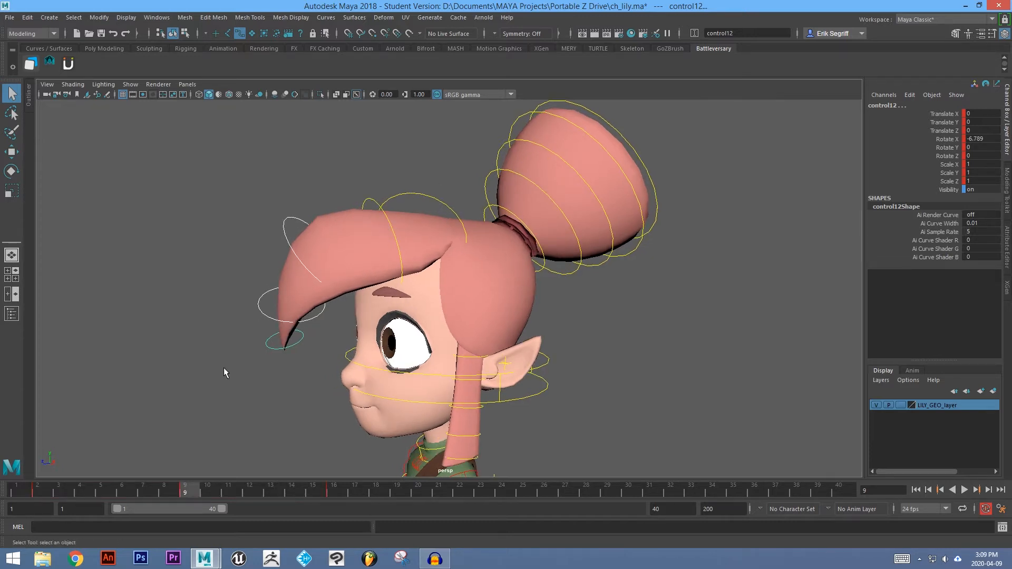
shift+drag(29, 493, 348, 492)
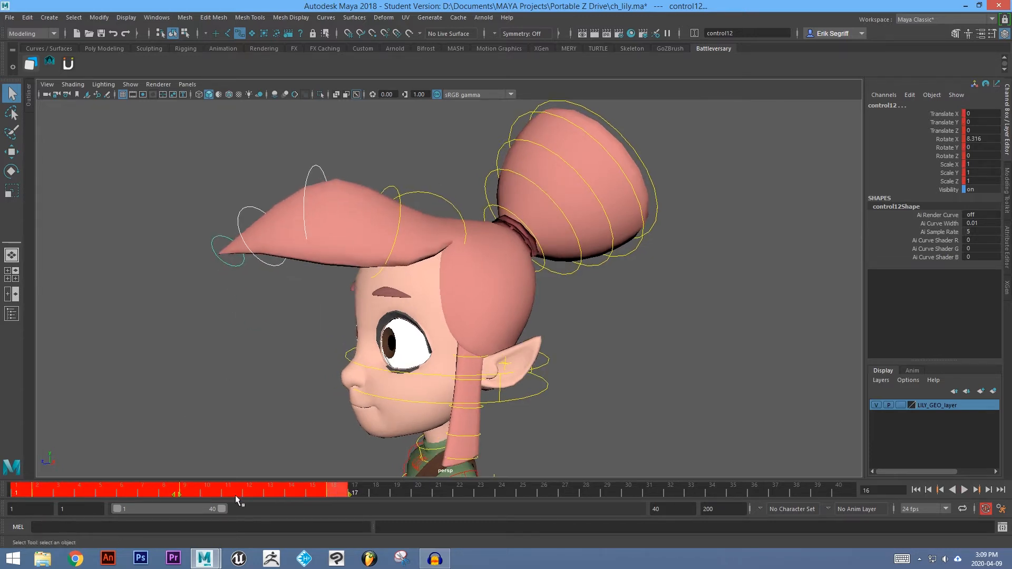
drag(177, 495, 184, 499)
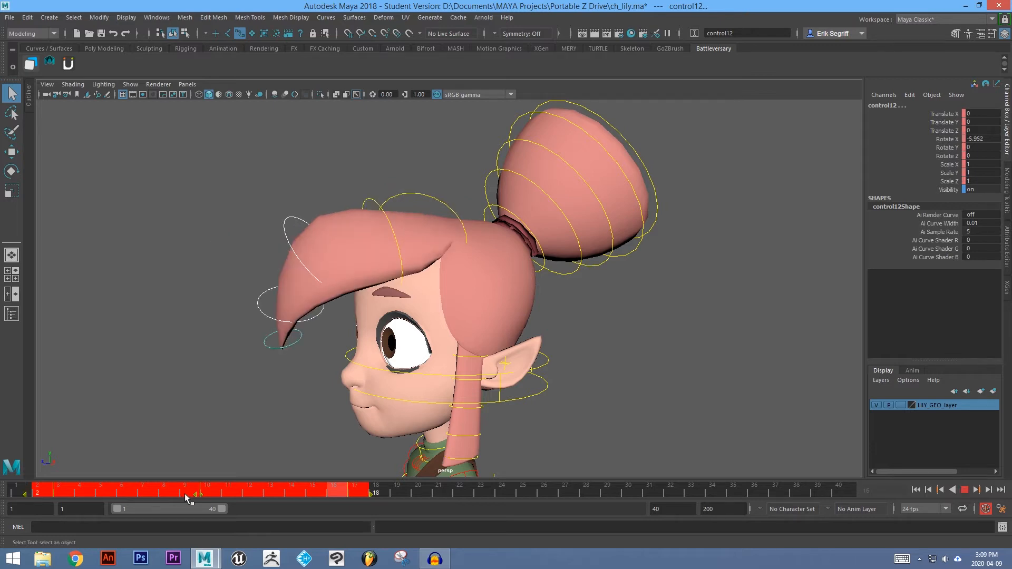
Shift the selected bang key range one frame later and play the animation to review it.
key(Escape)
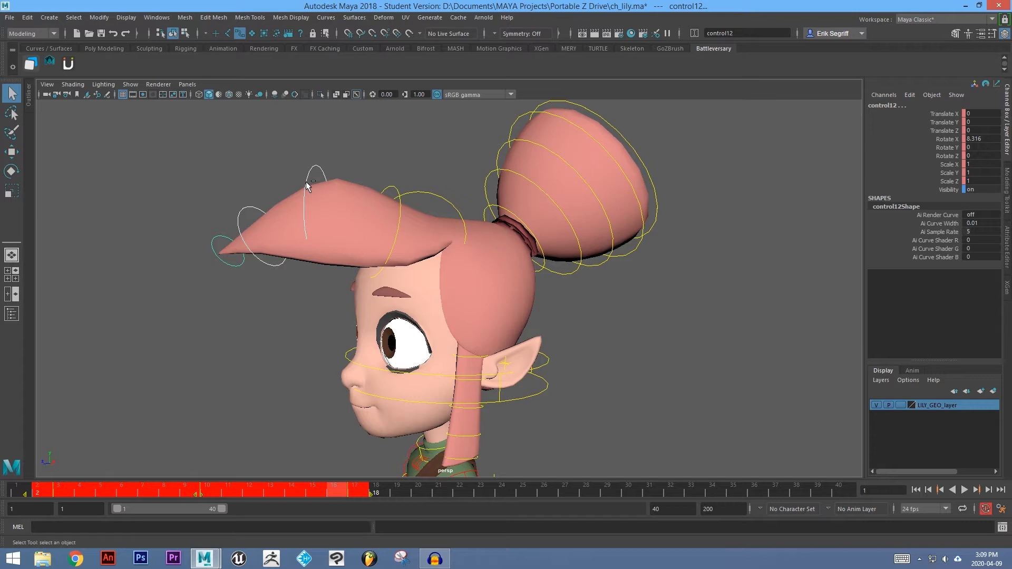
shift+drag(40, 489, 358, 494)
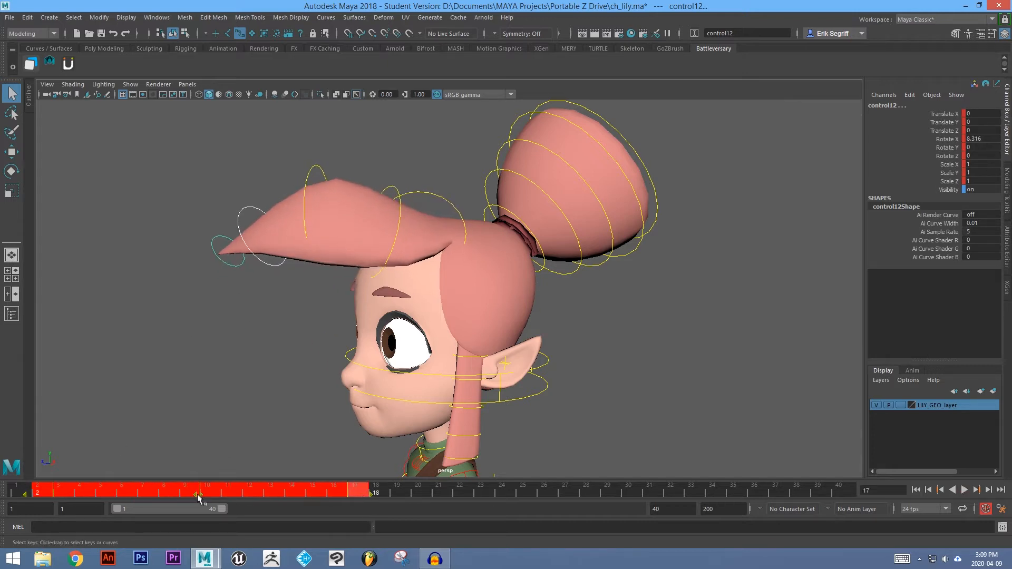
drag(200, 495, 205, 497)
key(alt+v)
key(alt+v)
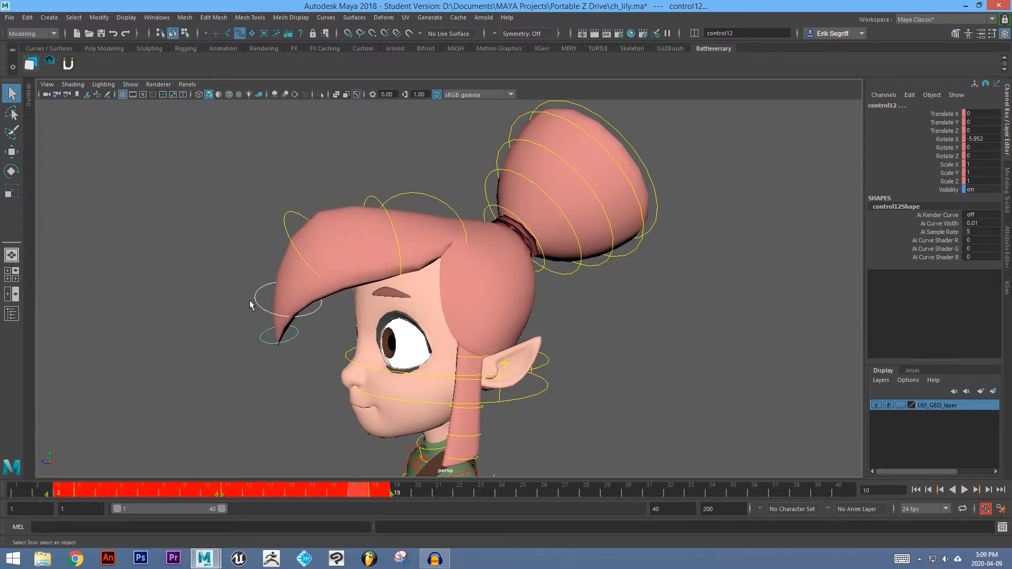
Select the lower bang tip control and shift its keys one frame later on the timeline.
shift+click(257, 304)
shift+drag(46, 492, 376, 493)
click(221, 499)
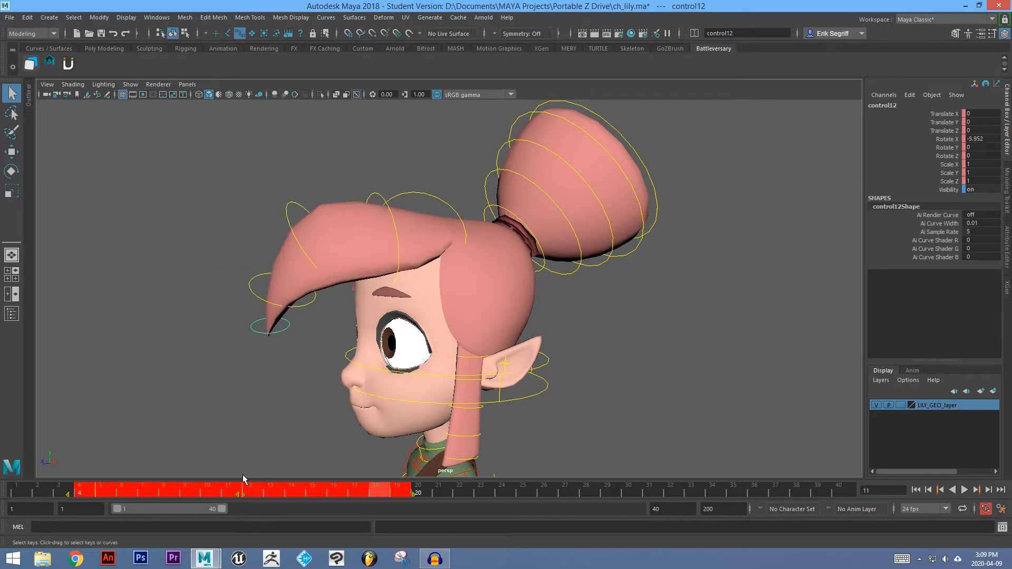
Orbit around the head and scrub through the timeline to review the bang tip's follow-through.
click(442, 206)
alt+drag(442, 206, 387, 171)
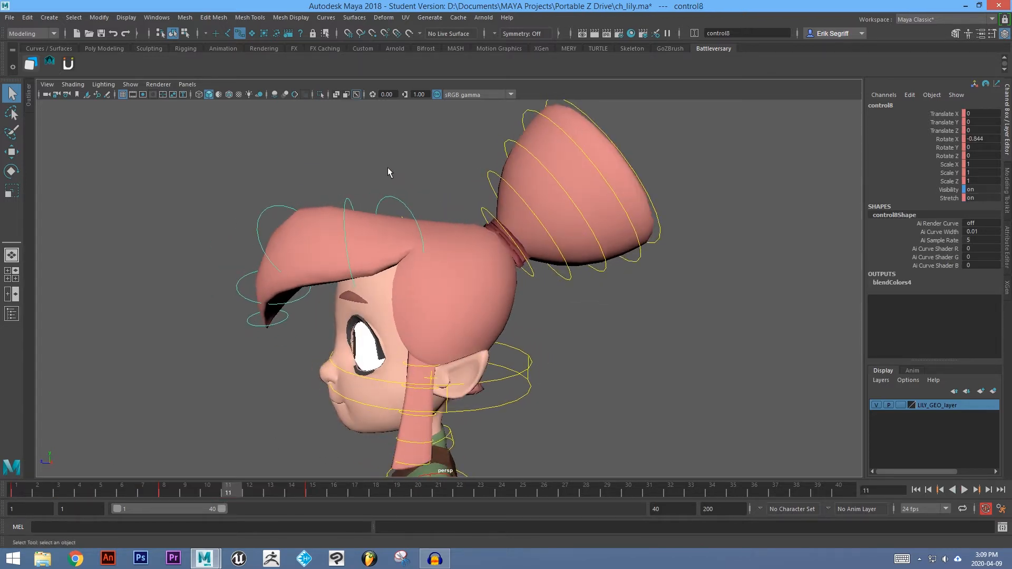
key(ctrl+z)
alt+drag(371, 235, 438, 188)
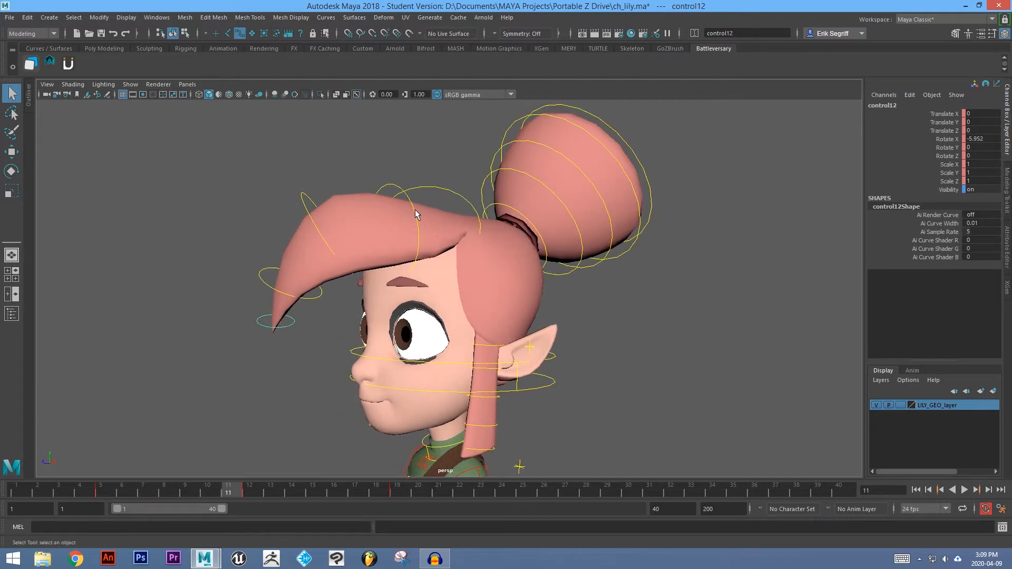
alt+drag(443, 218, 426, 225)
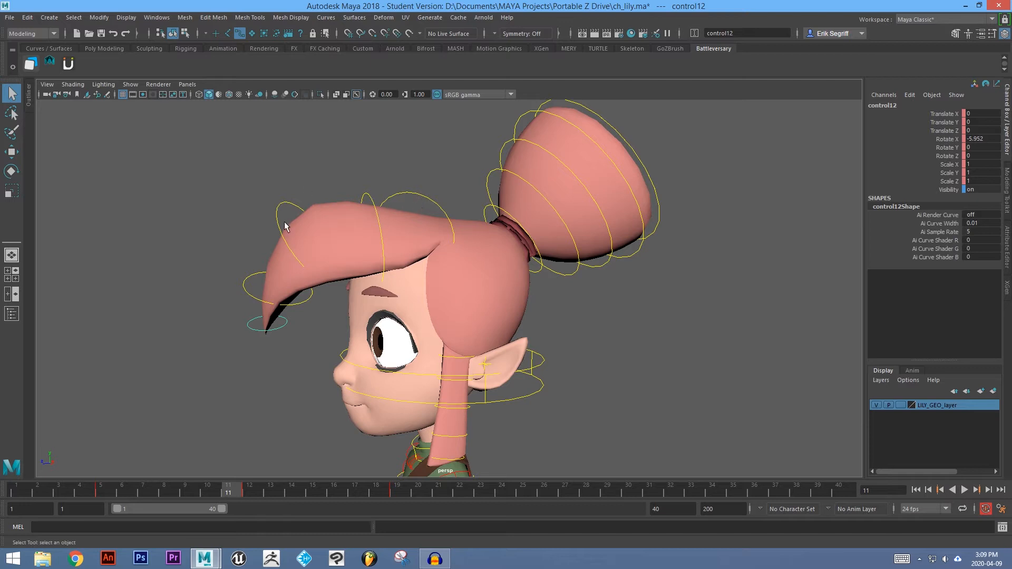
alt+drag(371, 216, 295, 269)
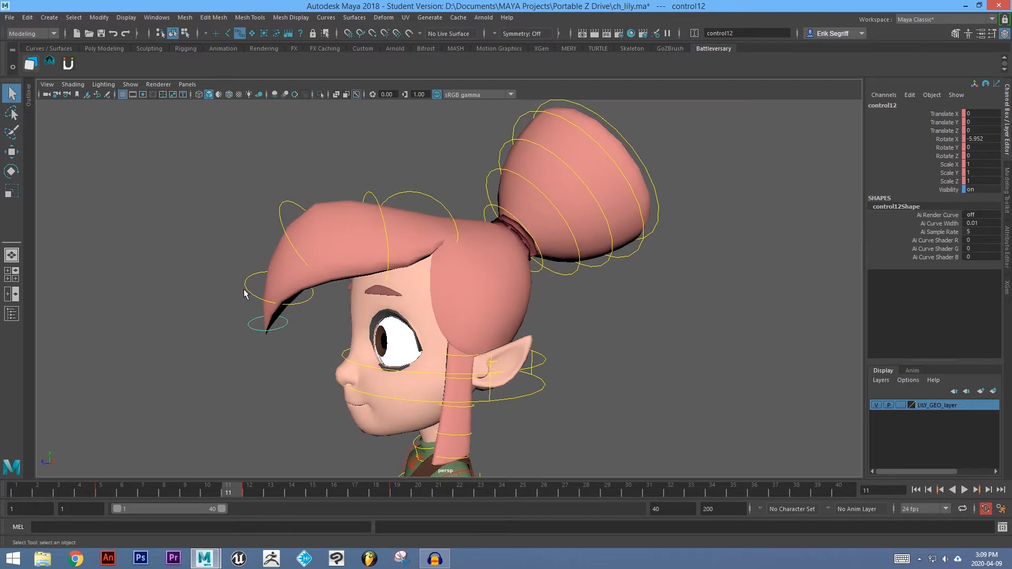
click(249, 293)
click(248, 313)
click(250, 323)
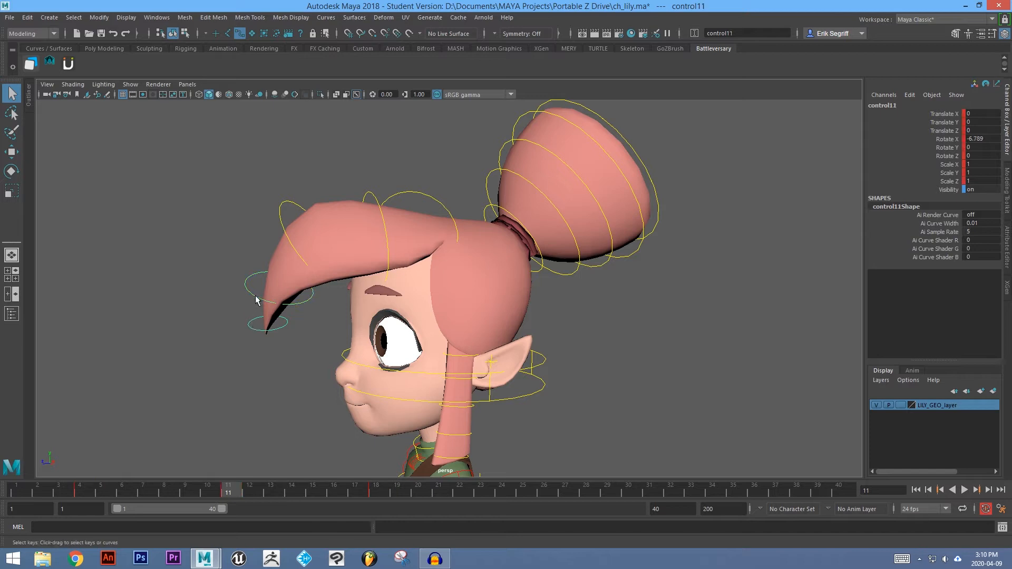
click(64, 491)
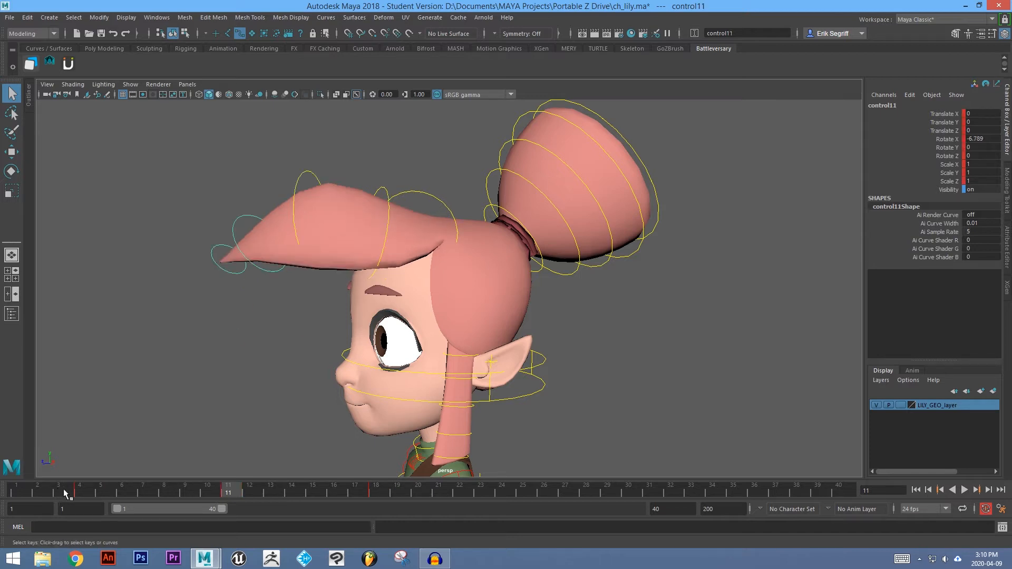
click(23, 490)
alt+drag(208, 319, 251, 313)
drag(17, 493, 103, 497)
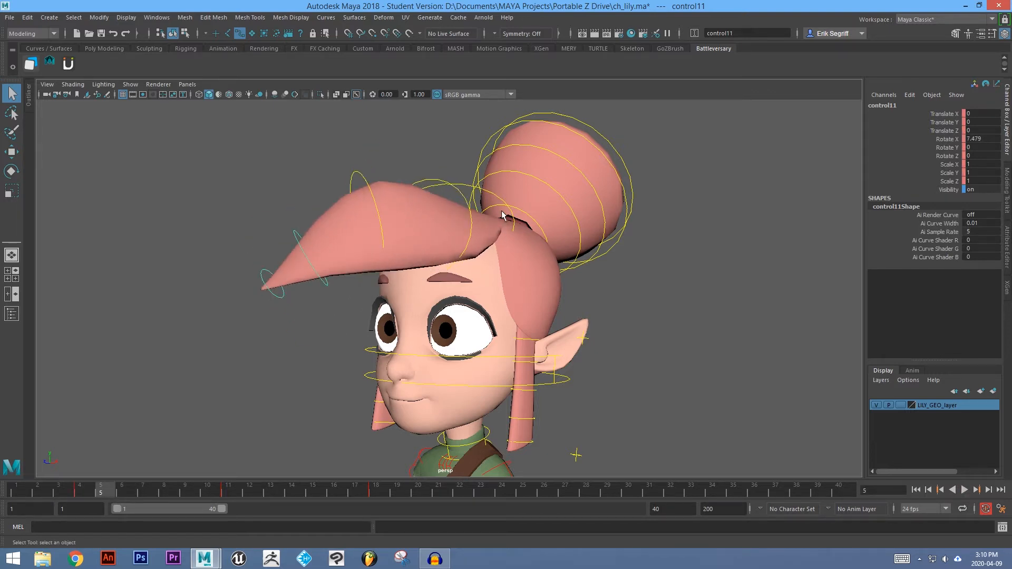
drag(78, 486, 135, 500)
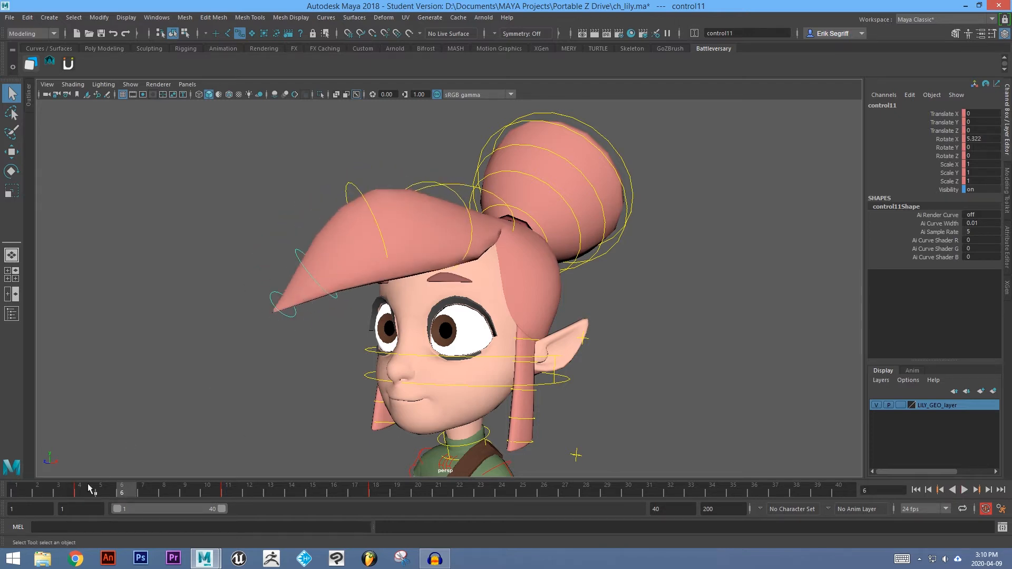
drag(136, 494, 377, 490)
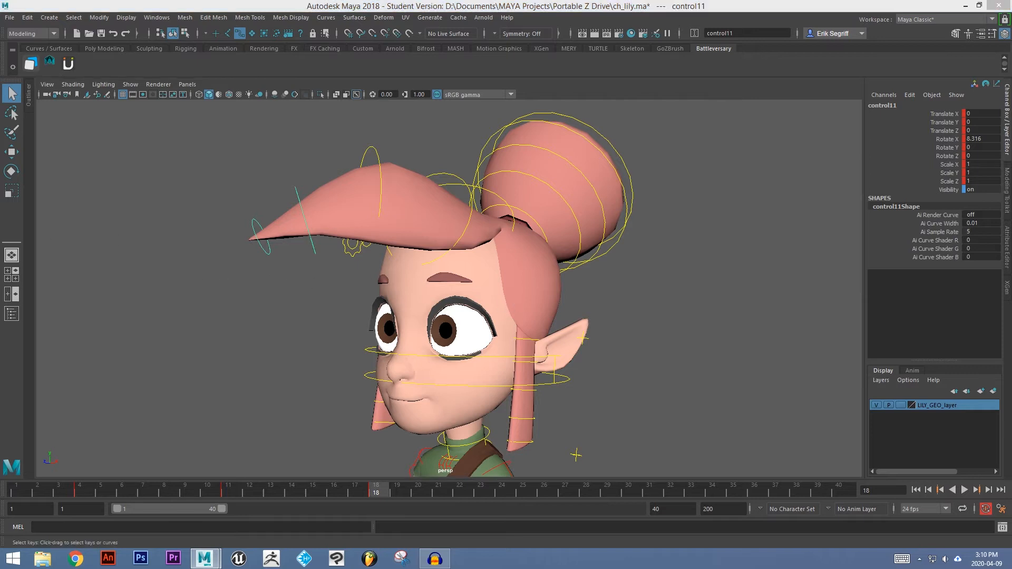
Open the Graph Editor to examine the bang control's animation curves.
drag(0, 115, 530, 0)
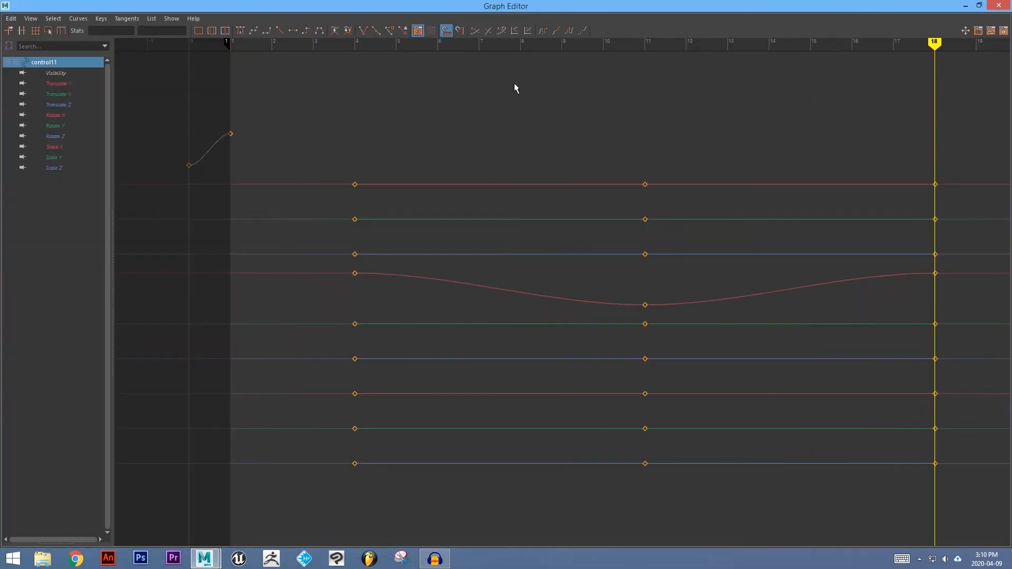
scroll(498, 185, down, 5)
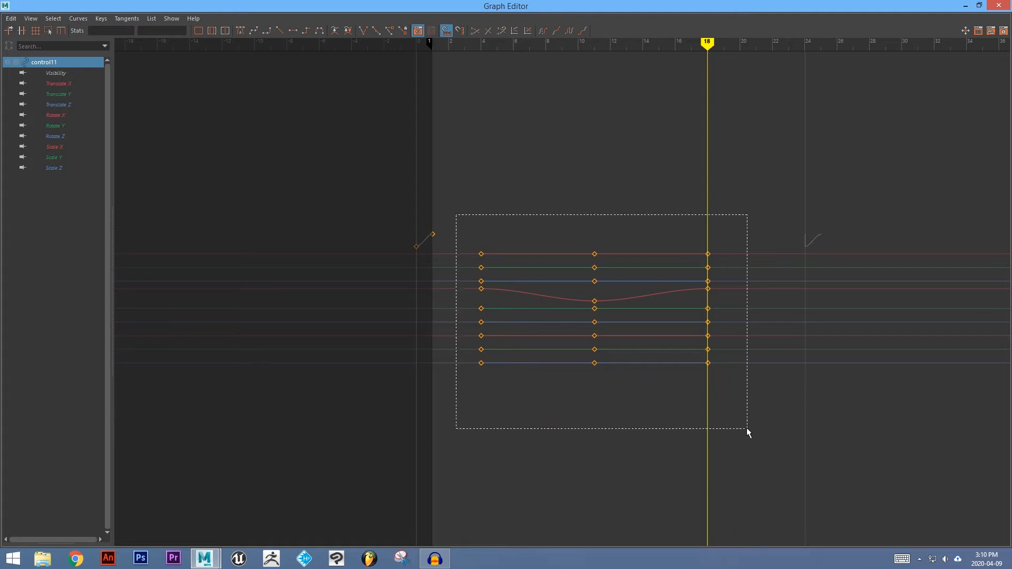
drag(747, 429, 748, 429)
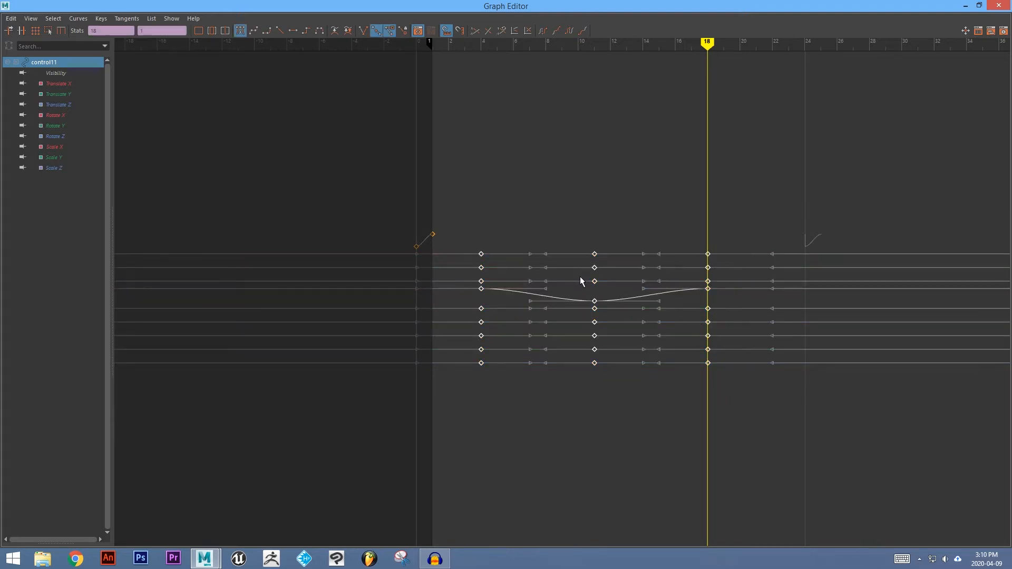
click(32, 20)
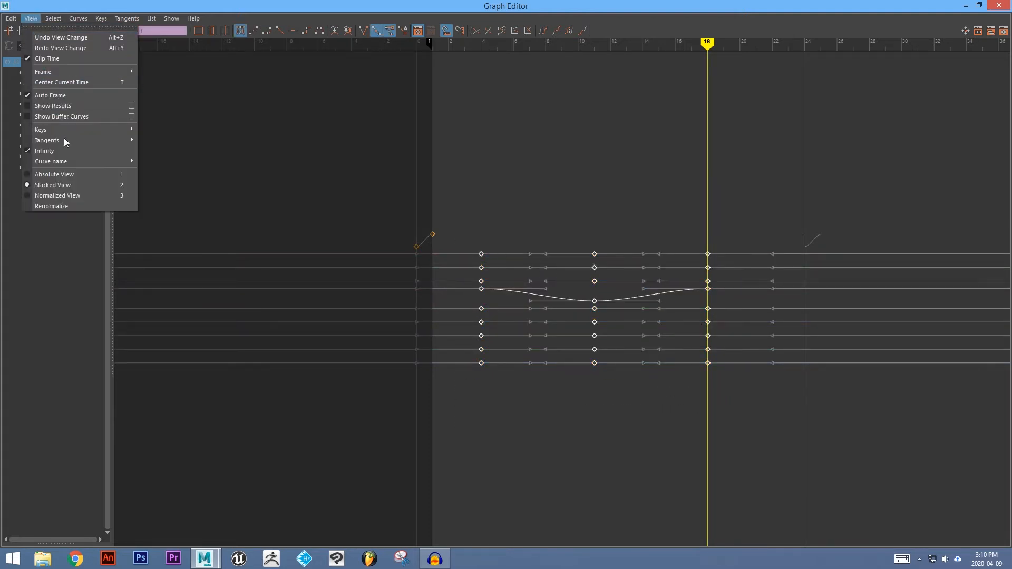
click(337, 3)
drag(386, 3, 0, 2)
alt+drag(435, 135, 420, 207)
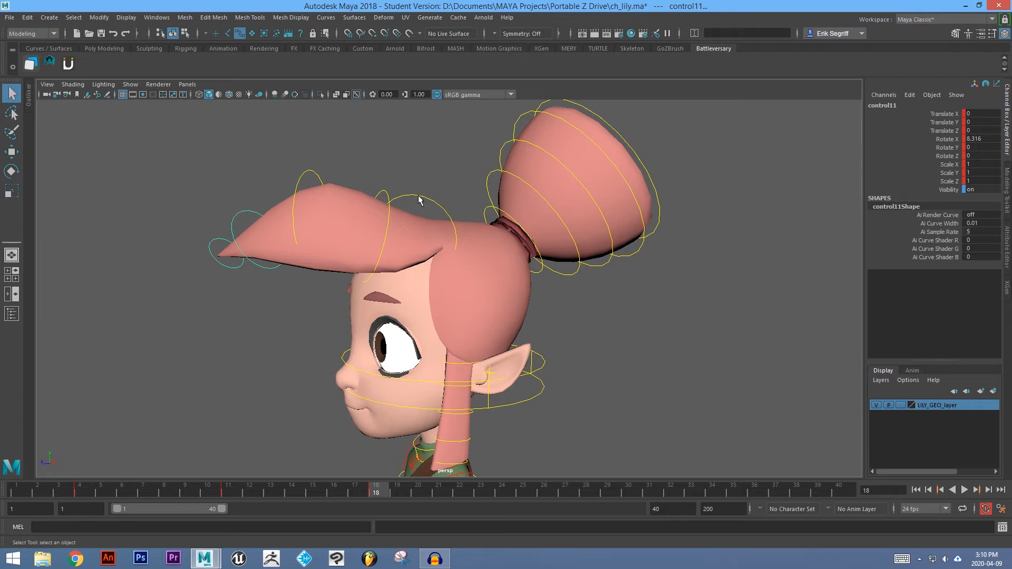
Select the bang controls and set all their curves' pre-infinity and post-infinity to Cycle in the Graph Editor.
click(388, 194)
click(242, 217)
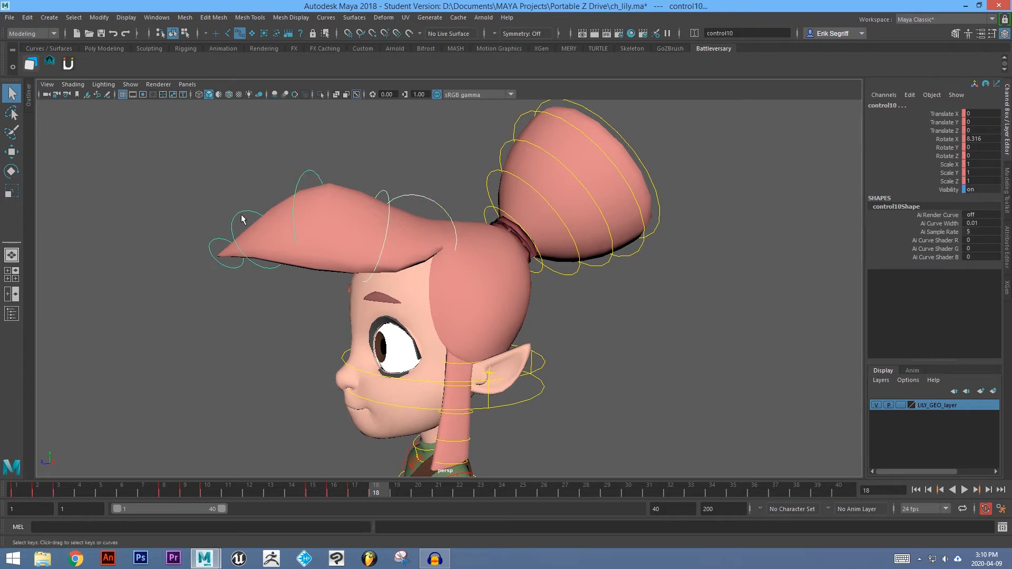
drag(0, 7, 539, 1)
key(a)
drag(356, 175, 794, 436)
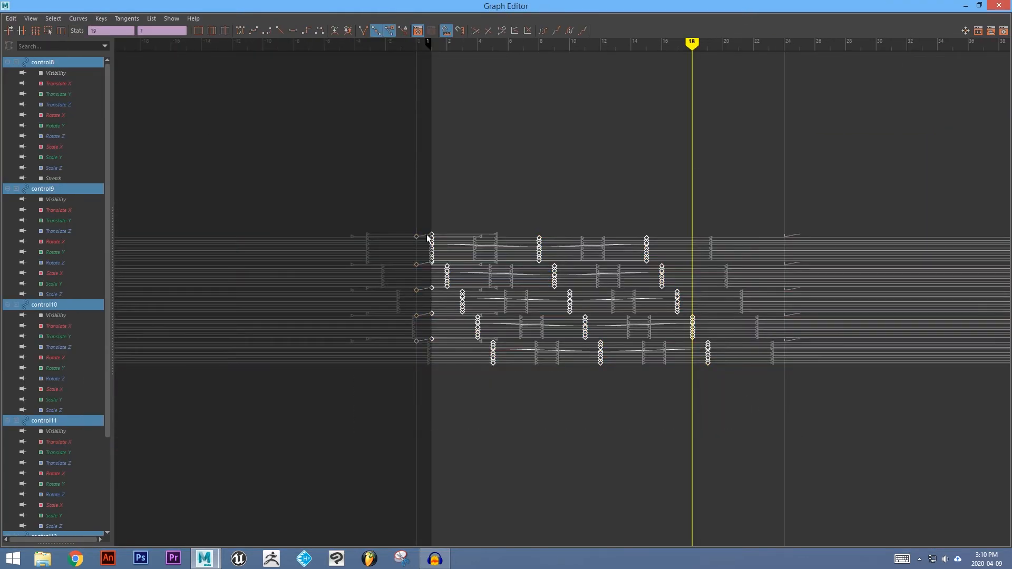
click(79, 18)
mouse_move(99, 41)
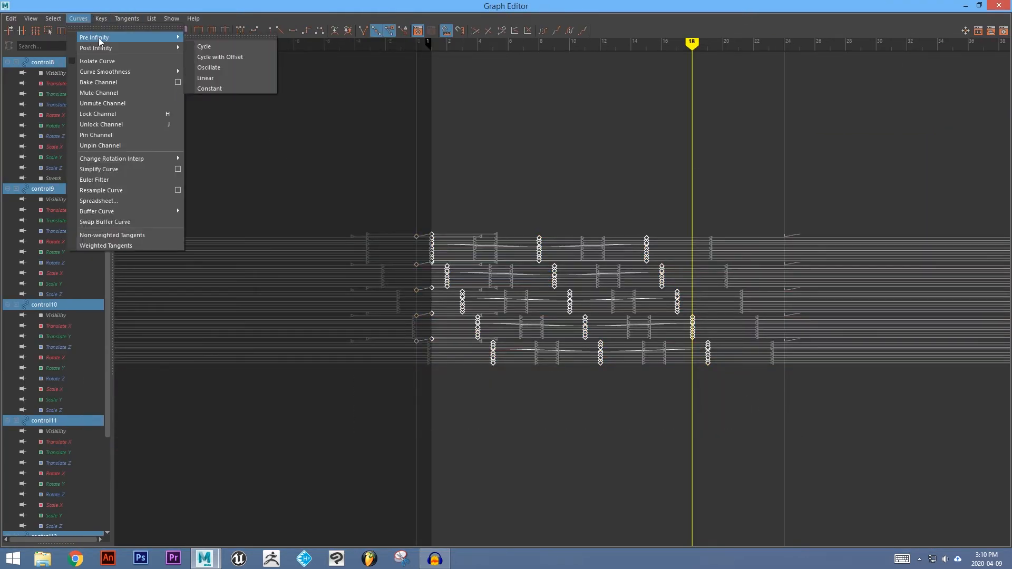
click(207, 49)
click(79, 19)
mouse_move(96, 48)
click(208, 56)
drag(519, 4, 0, 4)
Dismiss the save reminder and play the animation from the front to review the cycling bangs.
click(164, 5)
alt+drag(248, 206, 295, 208)
click(286, 320)
alt+middle_drag(561, 401, 560, 339)
alt+right_drag(561, 339, 554, 328)
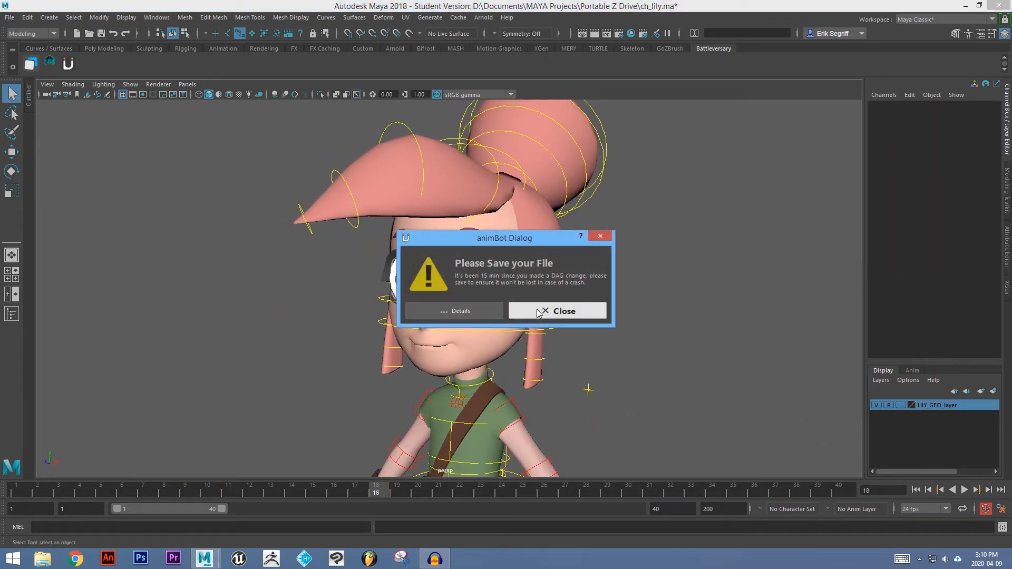
click(558, 313)
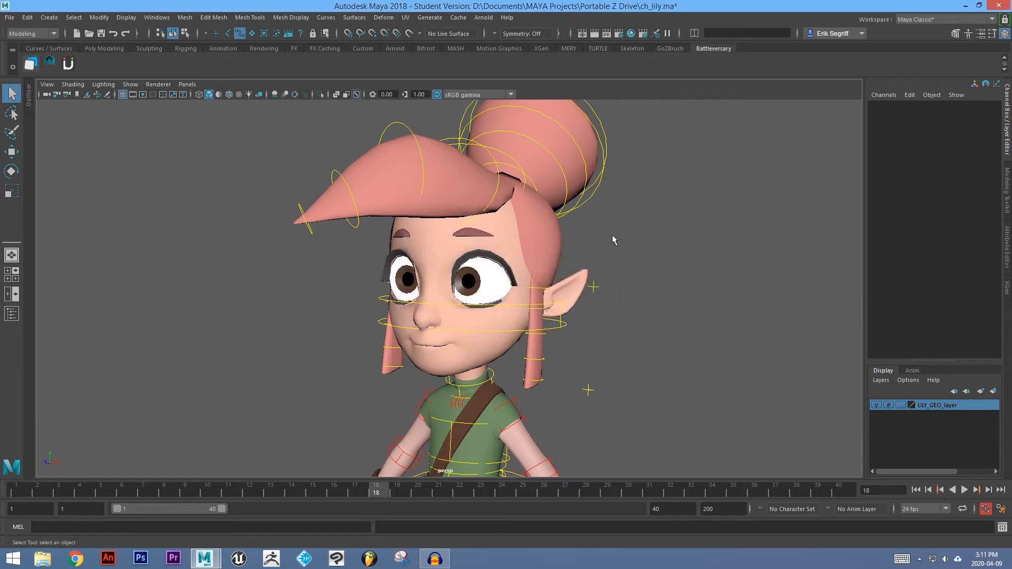
click(965, 490)
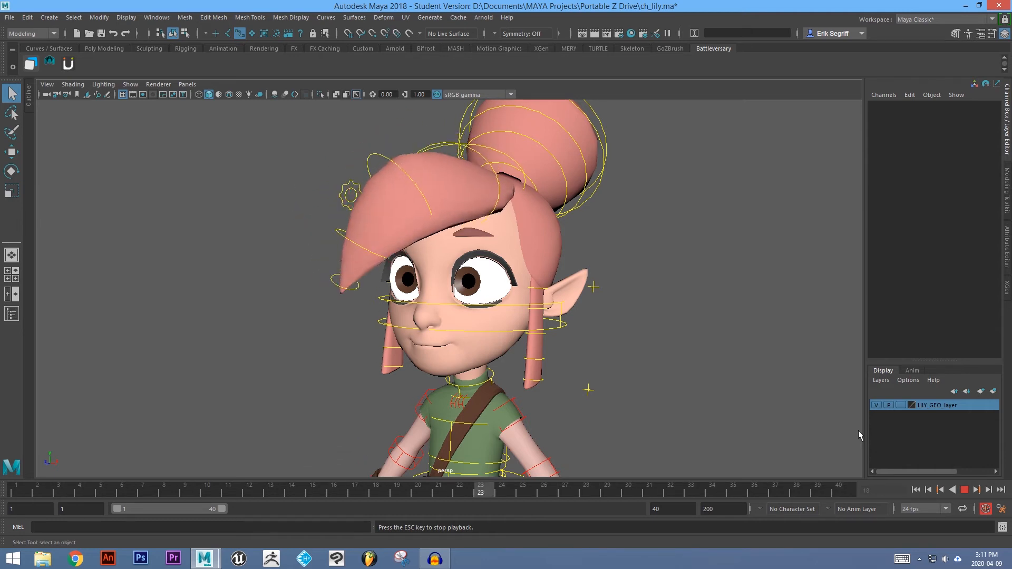
click(964, 491)
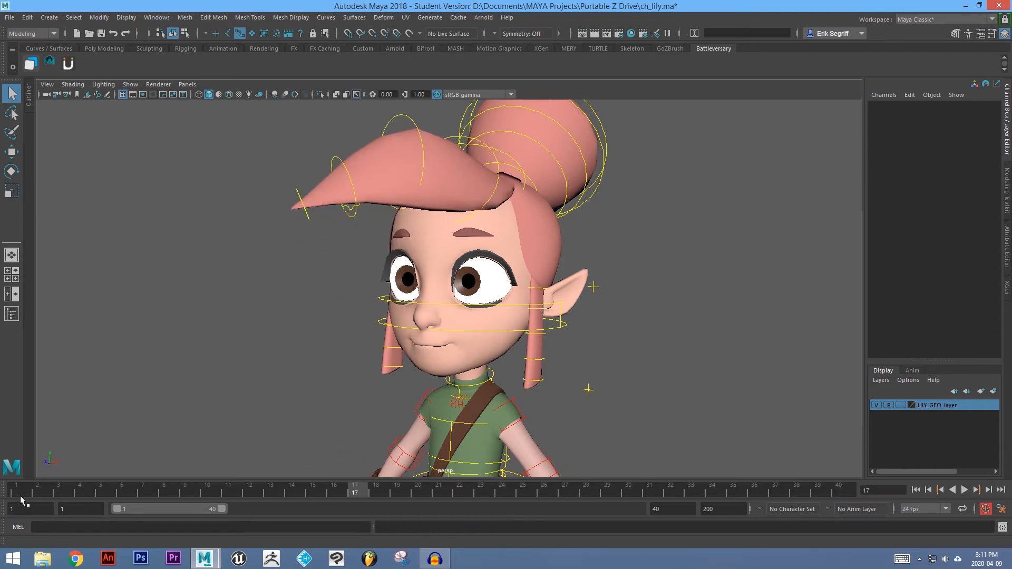
Select the left hand control and rotate it up to about -55 degrees on Rotate X at frame 1.
alt+drag(602, 345, 599, 369)
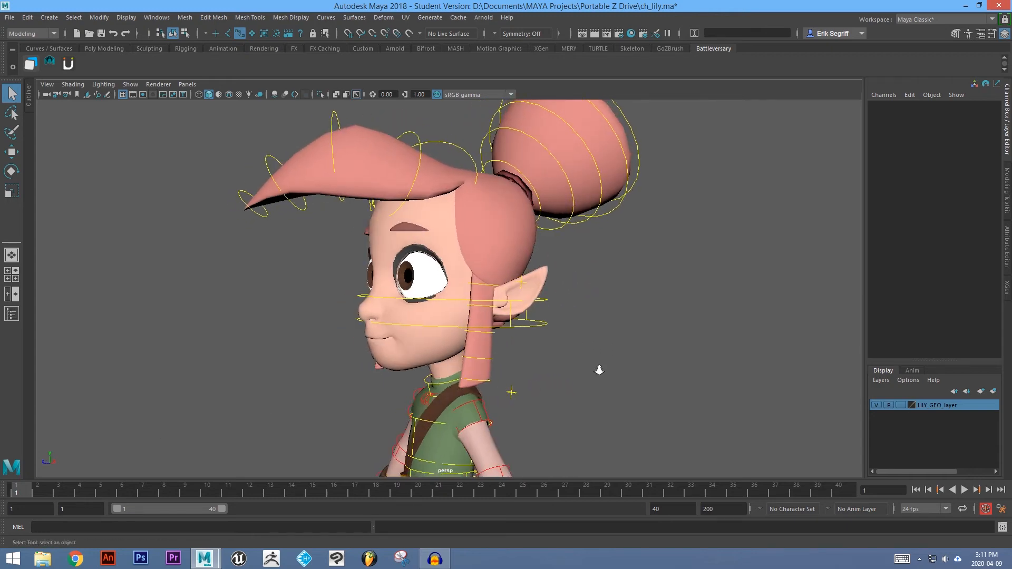
alt+right_drag(599, 368, 479, 393)
alt+middle_drag(479, 392, 477, 308)
alt+drag(478, 308, 433, 316)
alt+right_drag(433, 316, 563, 344)
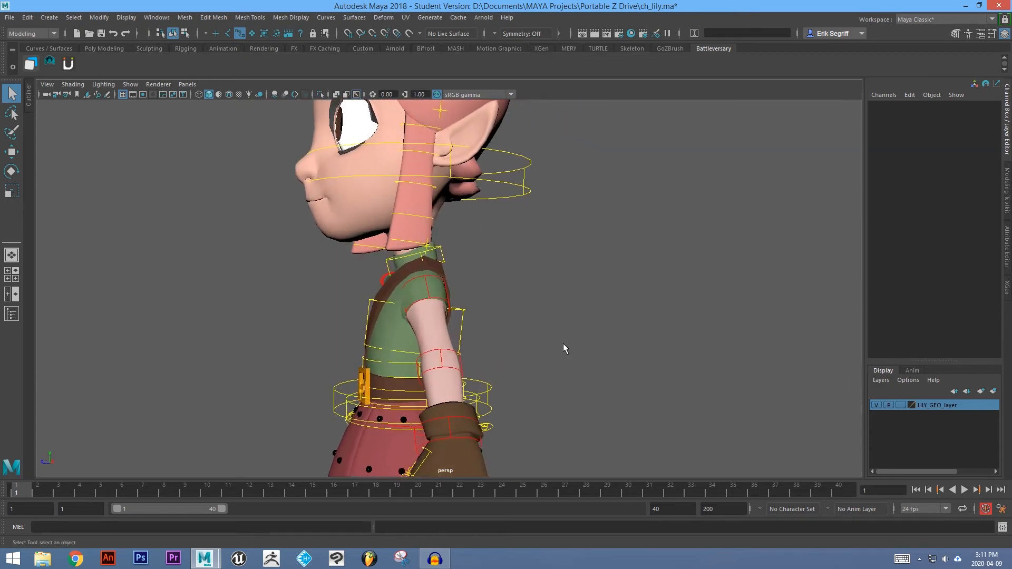
click(441, 362)
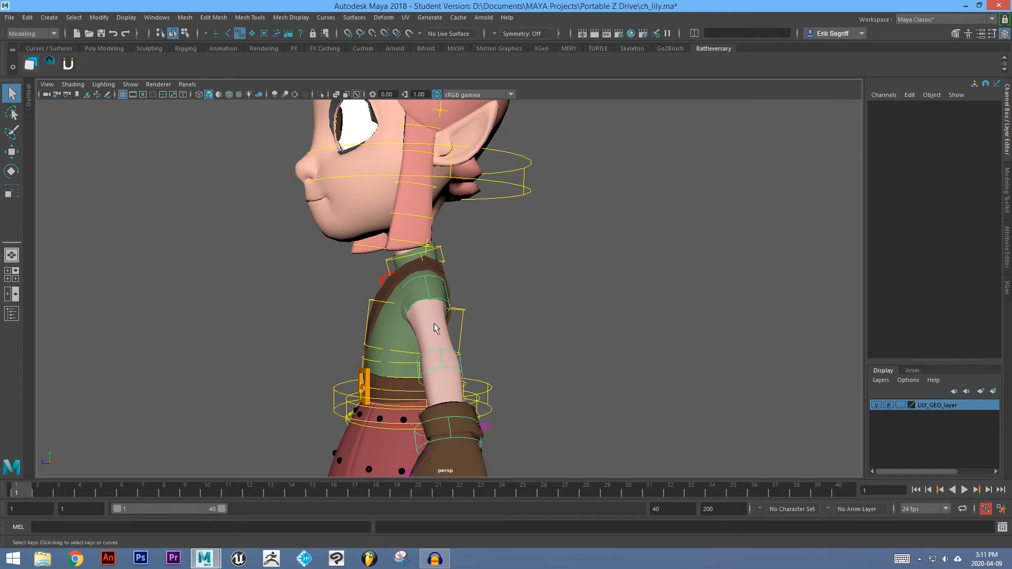
click(465, 405)
alt+drag(465, 405, 517, 278)
key(e)
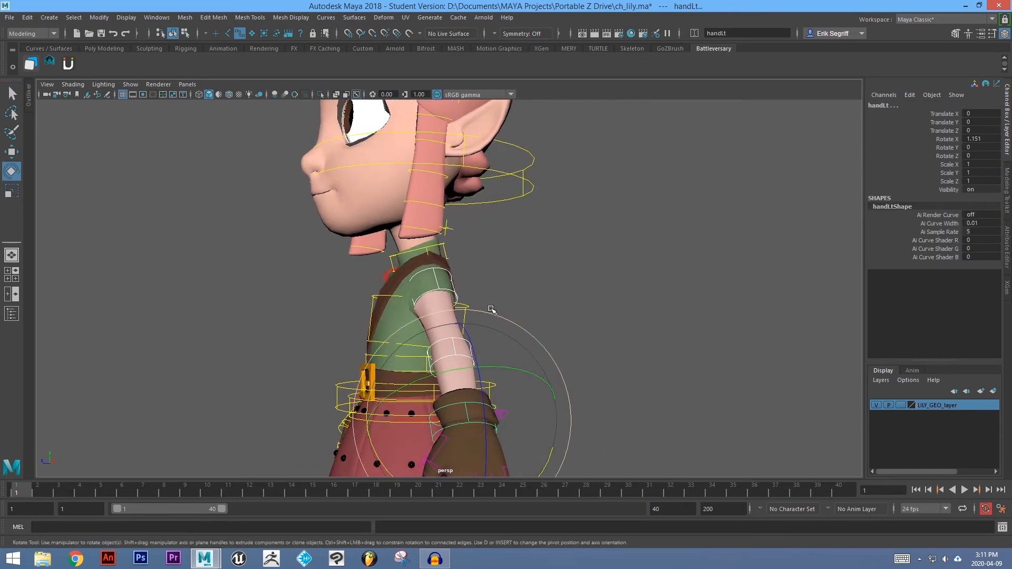
alt+drag(533, 350, 415, 336)
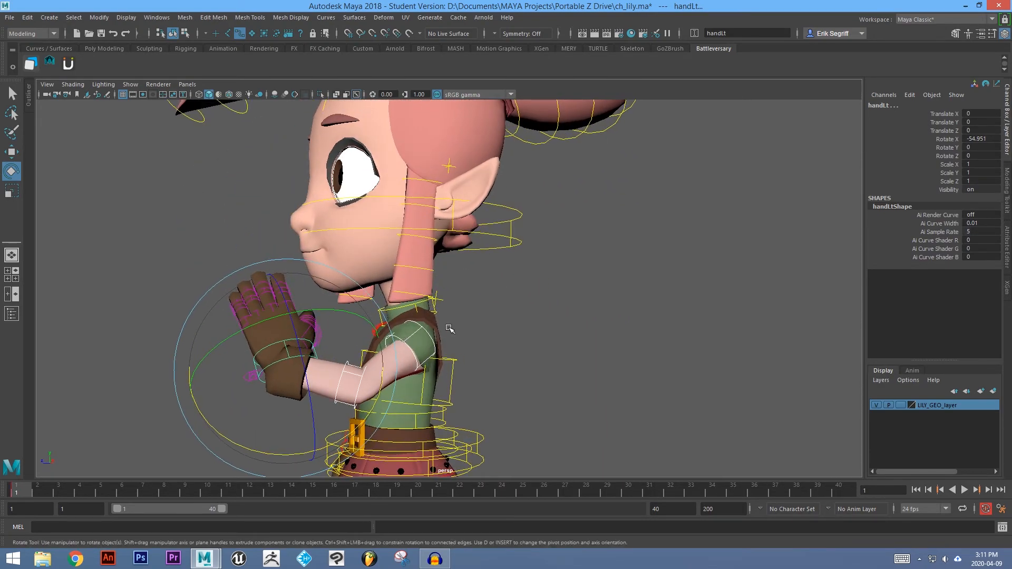
At frame 8, rotate the left hand down to about 7.8 degrees on Rotate X.
alt+middle_drag(519, 363, 473, 275)
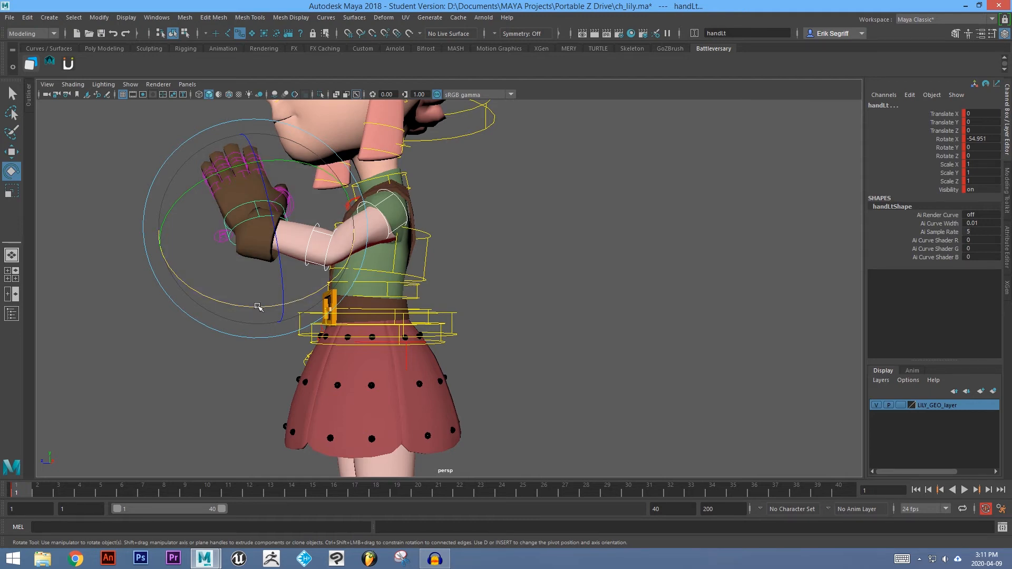
drag(256, 308, 416, 358)
key(ctrl+z)
click(165, 492)
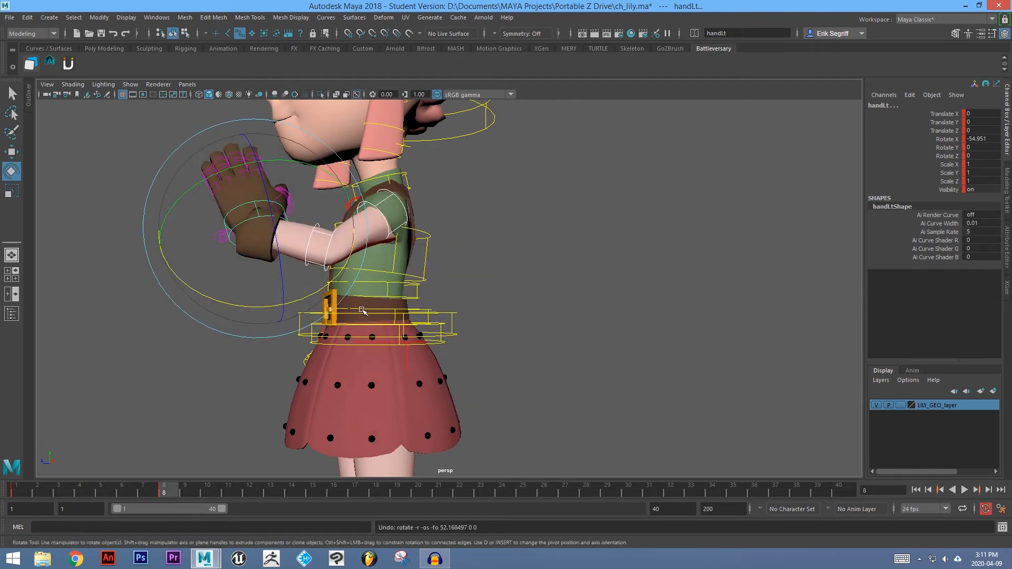
drag(233, 309, 384, 346)
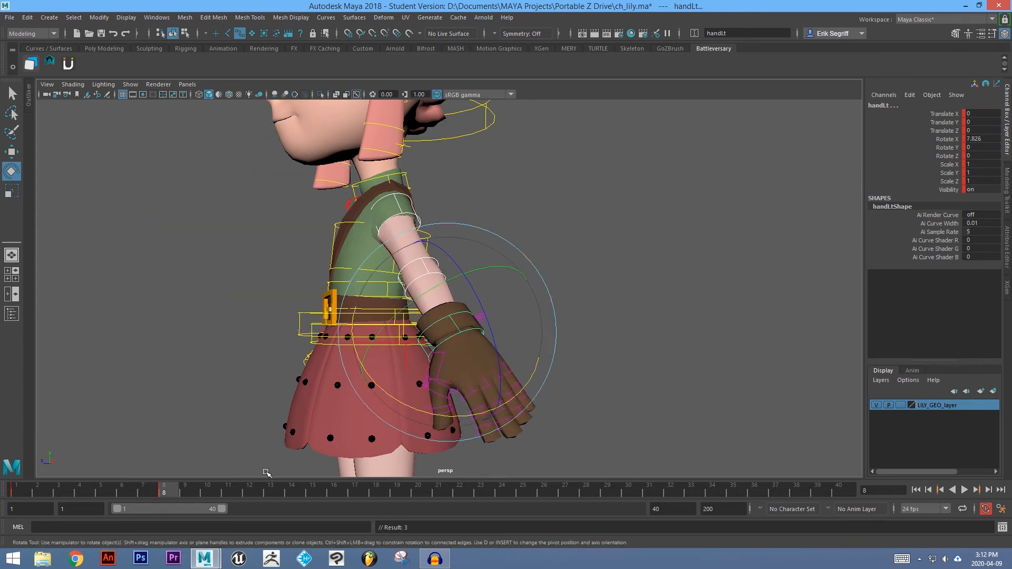
Key a slight backward rotation of the left hand at frame 14 and return to frame 1.
click(293, 493)
drag(447, 419, 422, 422)
click(437, 495)
key(q)
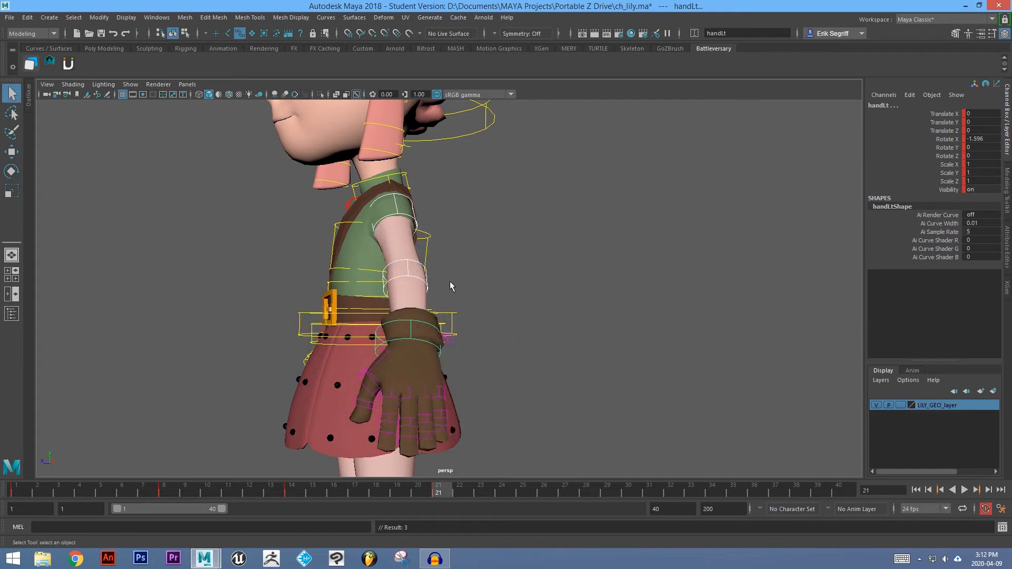
scroll(449, 287, down, 3)
alt+drag(443, 302, 449, 314)
click(30, 489)
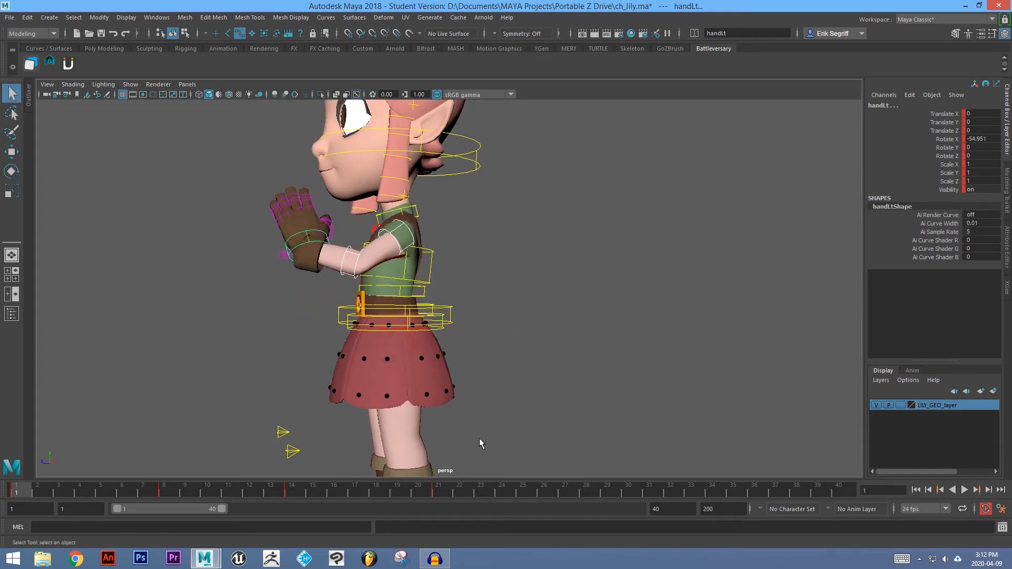
Shift the left hand's keys from frame 8 onward about two frames later, playing the animation before and after to compare.
click(964, 490)
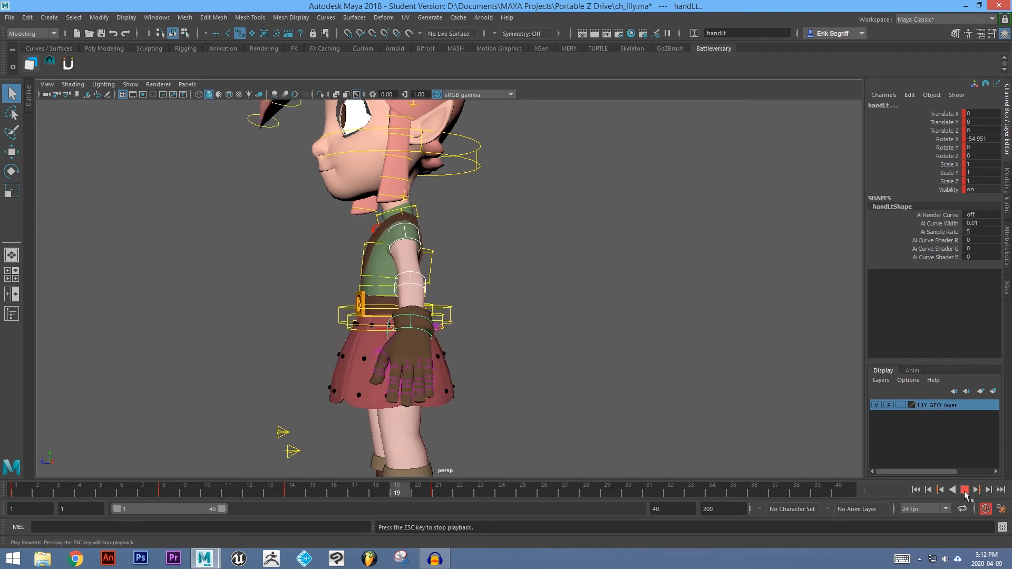
click(965, 490)
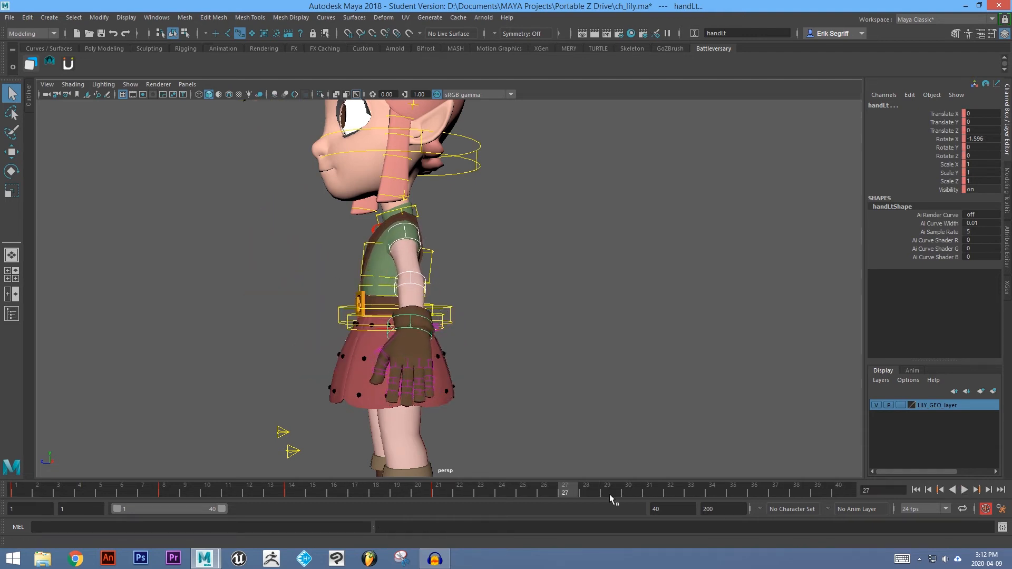
shift+drag(148, 493, 435, 498)
drag(293, 498, 335, 496)
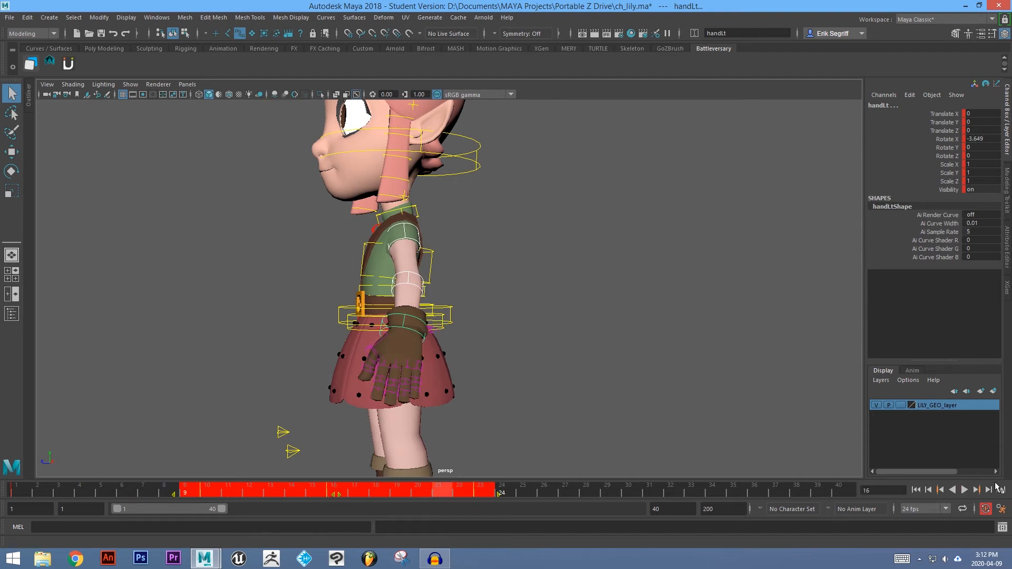
click(965, 490)
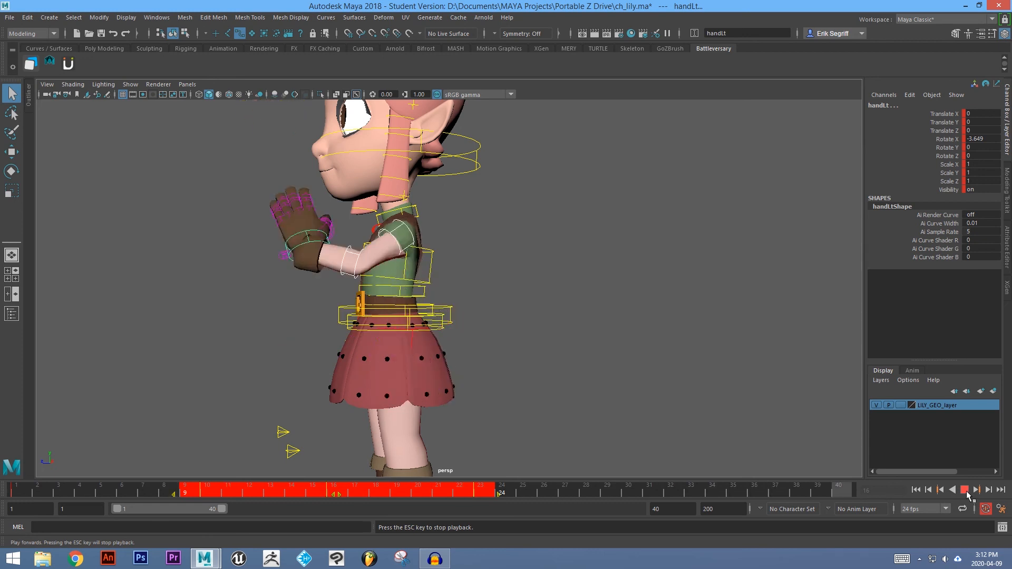
click(965, 490)
Return to frame 1, orbit to a front view and play the animation, dismissing the student version save notice.
drag(146, 493, 17, 491)
alt+right_drag(391, 217, 574, 304)
alt+middle_drag(389, 228, 456, 304)
alt+drag(450, 304, 504, 305)
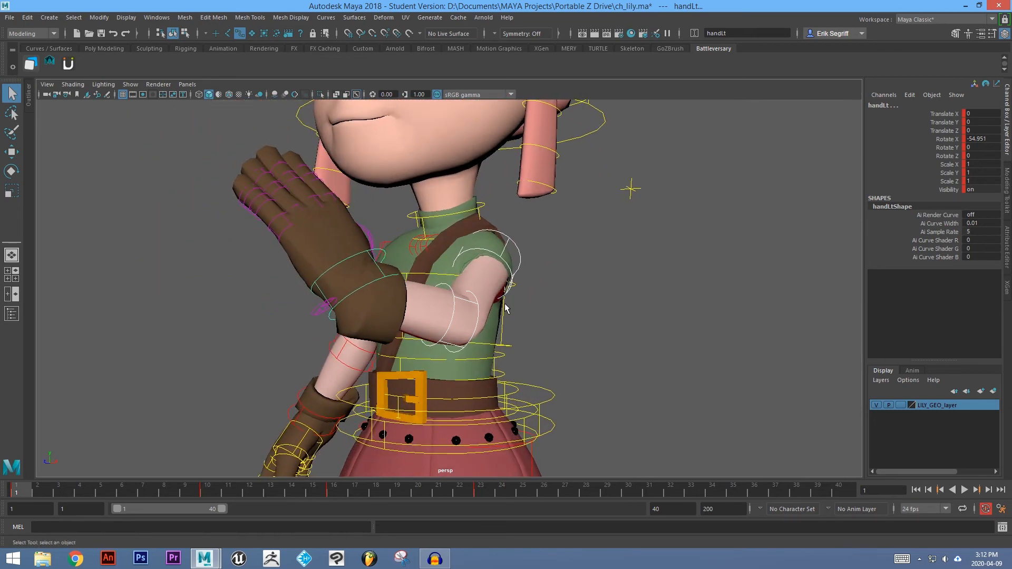
alt+right_drag(503, 305, 216, 473)
alt+drag(519, 380, 513, 381)
alt+right_drag(513, 381, 369, 438)
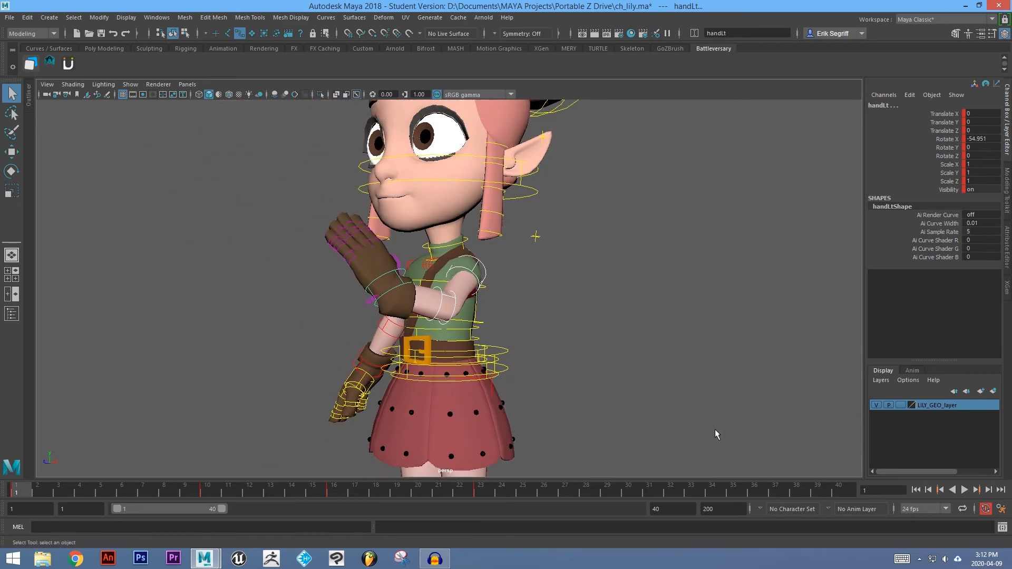
click(966, 490)
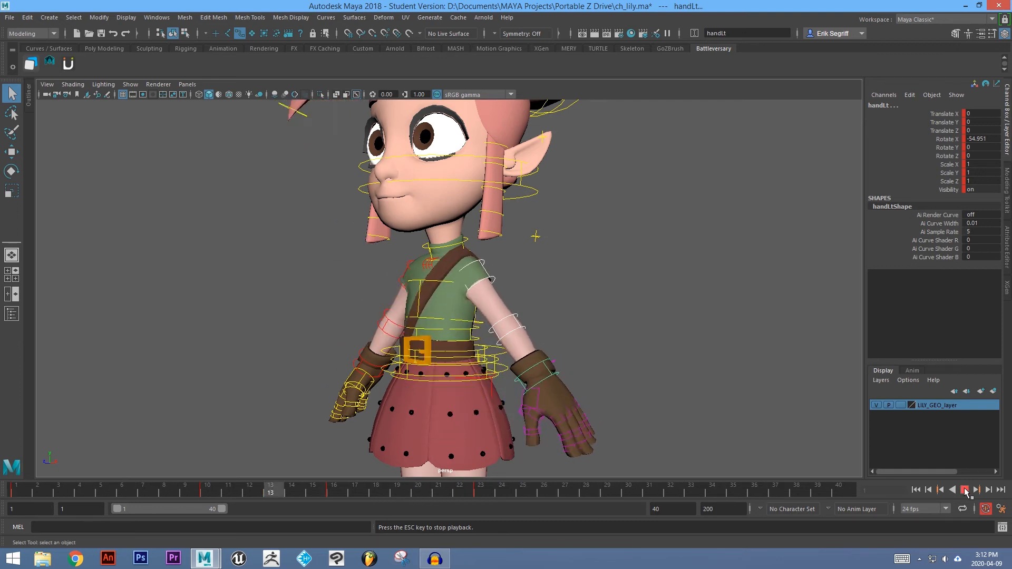
alt+drag(606, 384, 539, 368)
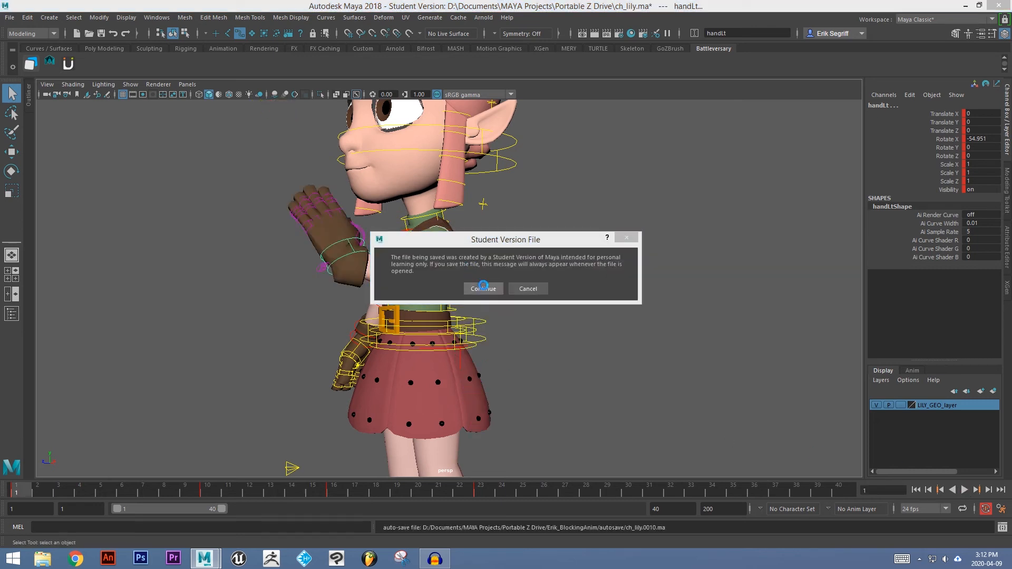
click(483, 288)
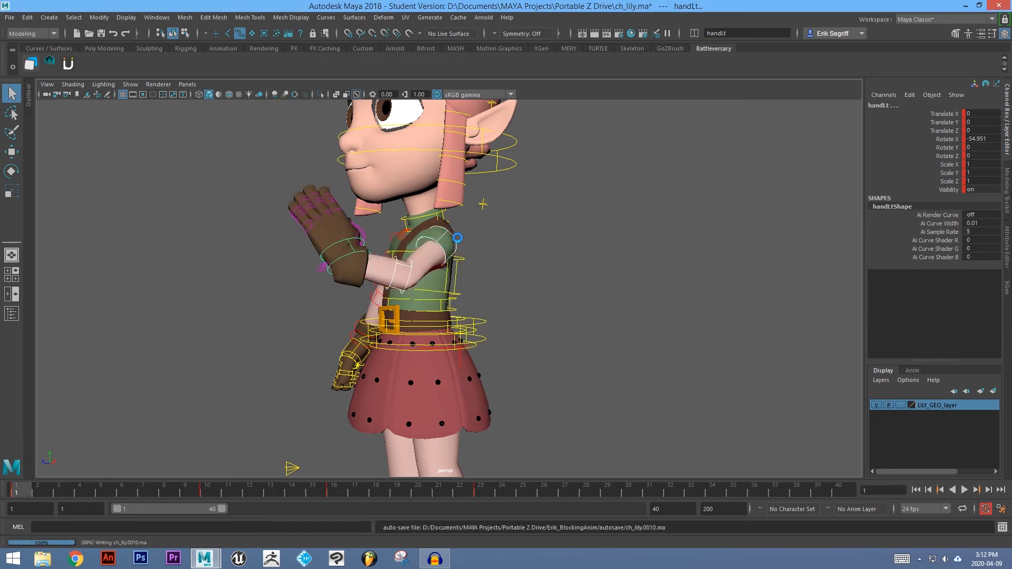
Select the left hand's keys after frame 1 on the timeline and move them about two frames later.
scroll(457, 233, up, 3)
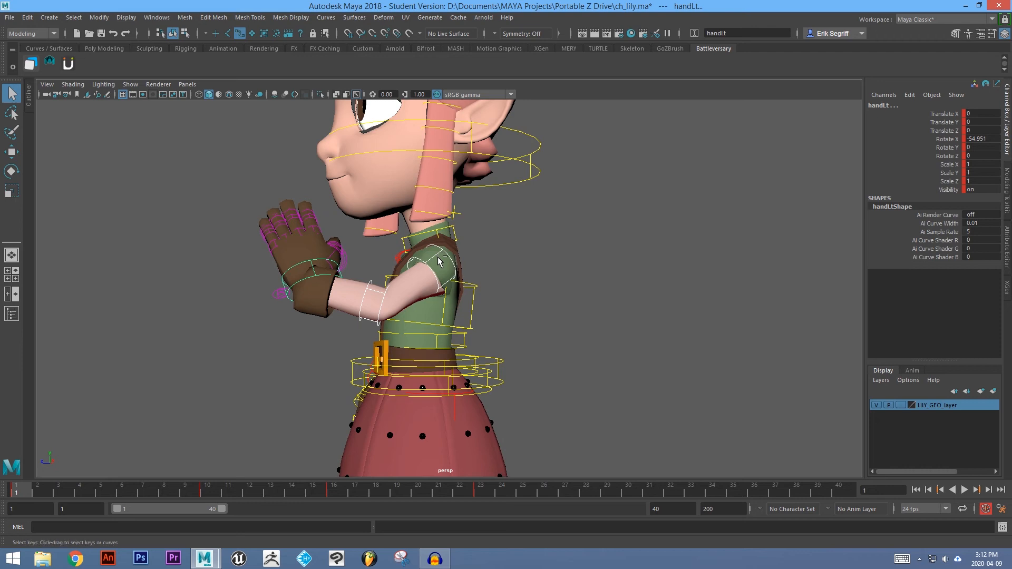
scroll(443, 300, down, 3)
scroll(438, 309, up, 2)
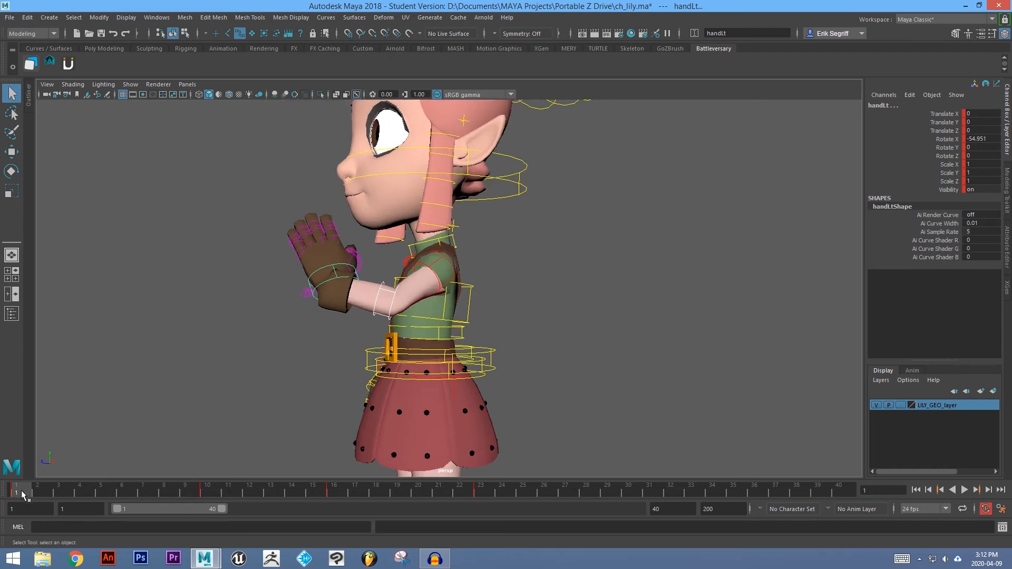
shift+drag(32, 492, 481, 494)
drag(253, 498, 291, 495)
alt+drag(439, 339, 516, 325)
click(537, 318)
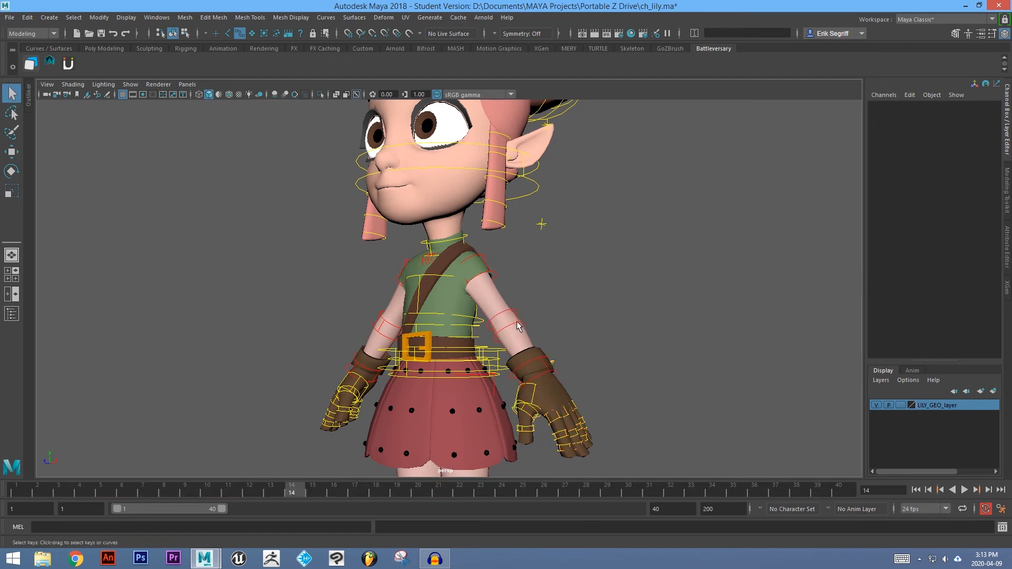
key(ctrl+z)
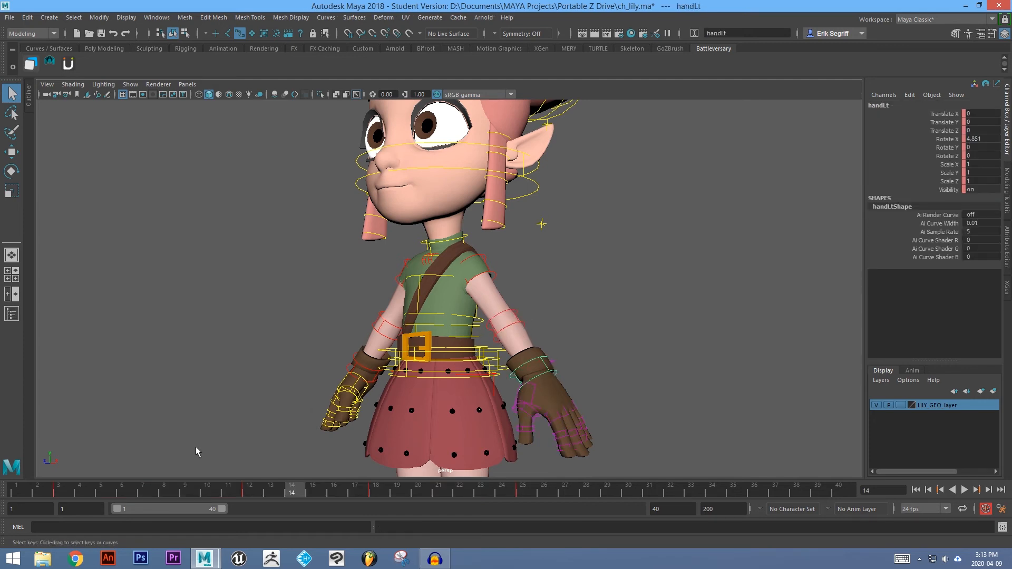
Select the left hand's keys from frame 2 onward and shift them another two frames later.
shift+drag(30, 496, 524, 494)
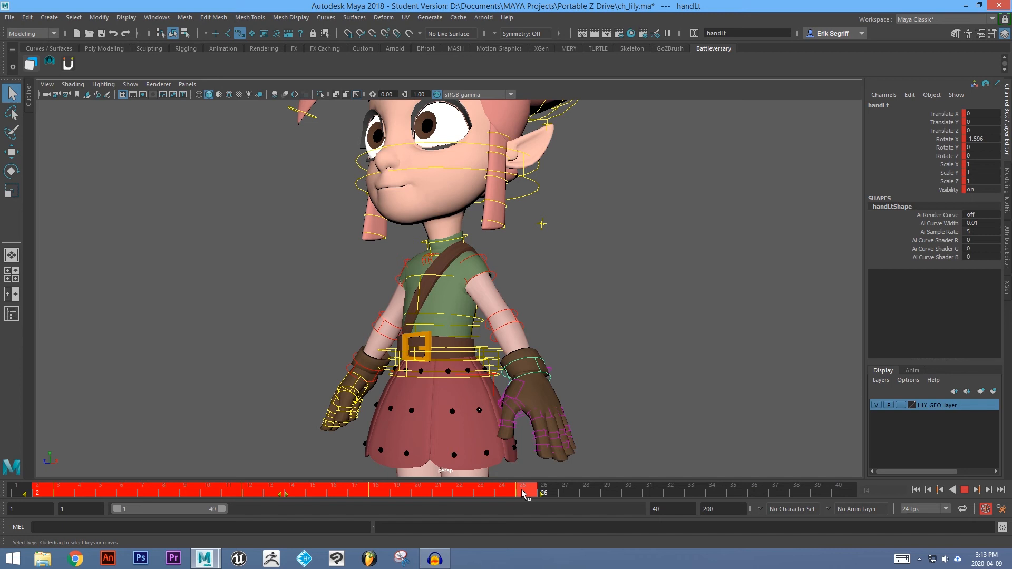
drag(284, 495, 325, 496)
click(412, 413)
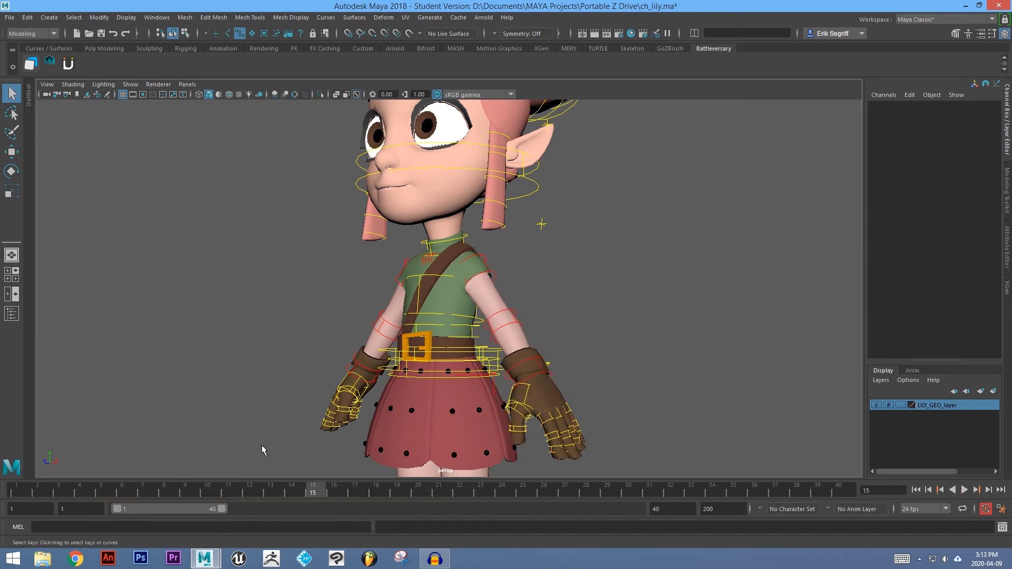
key(ctrl+z)
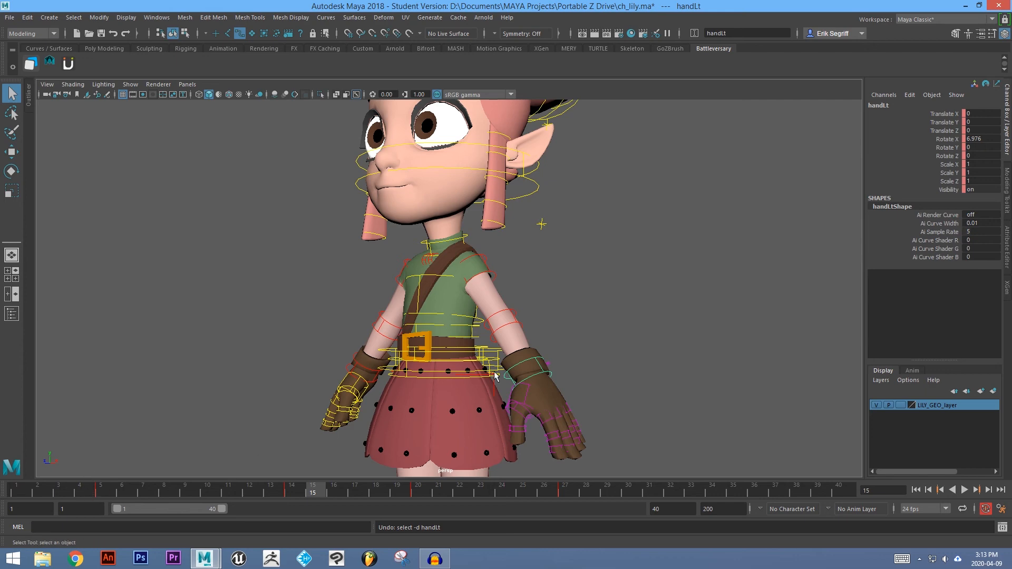
Go back to frame 1 and play the animation, zooming out and orbiting to review the whole character.
alt+drag(592, 342, 422, 387)
click(23, 490)
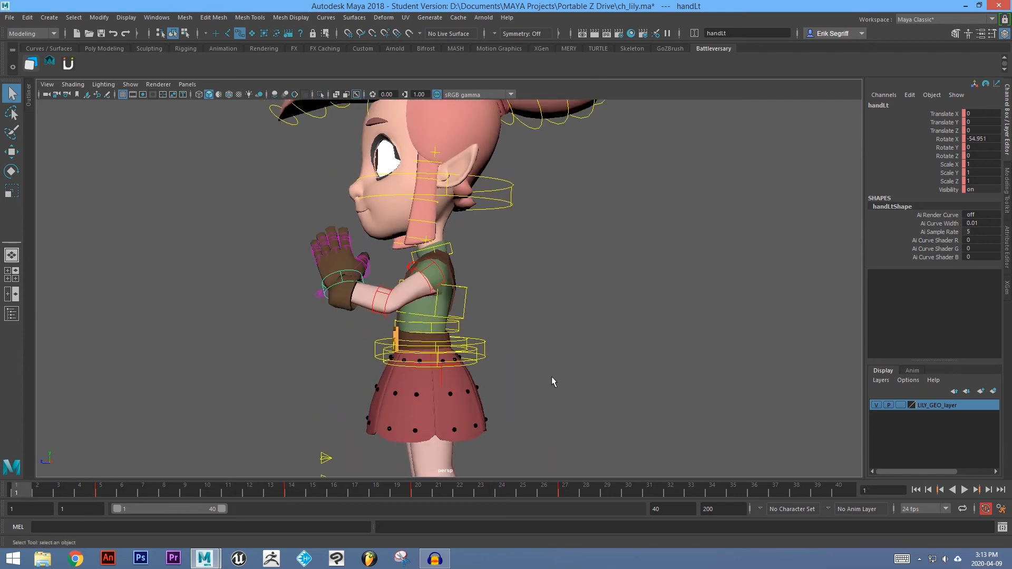
click(964, 490)
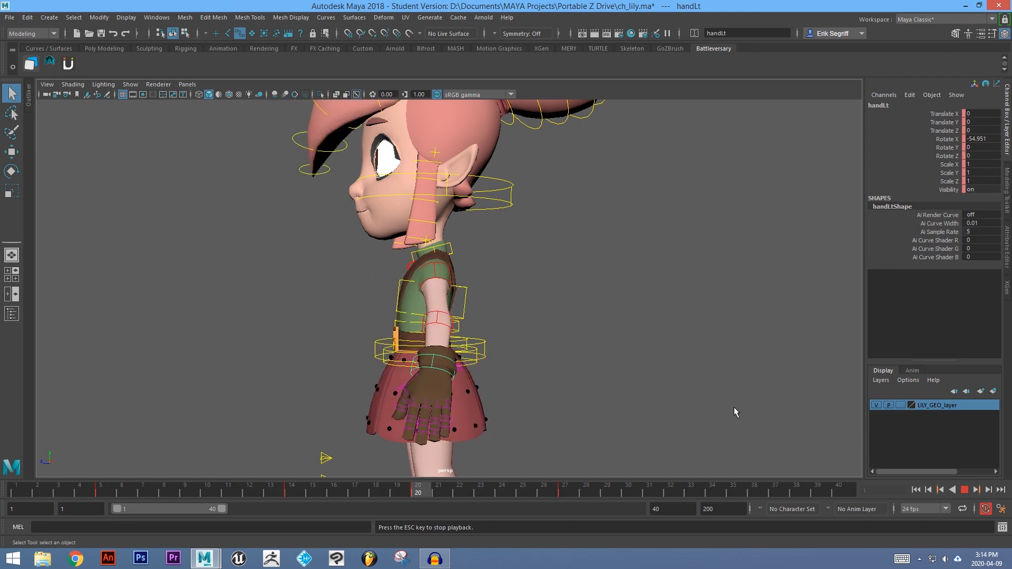
scroll(736, 412, down, 3)
scroll(339, 316, down, 2)
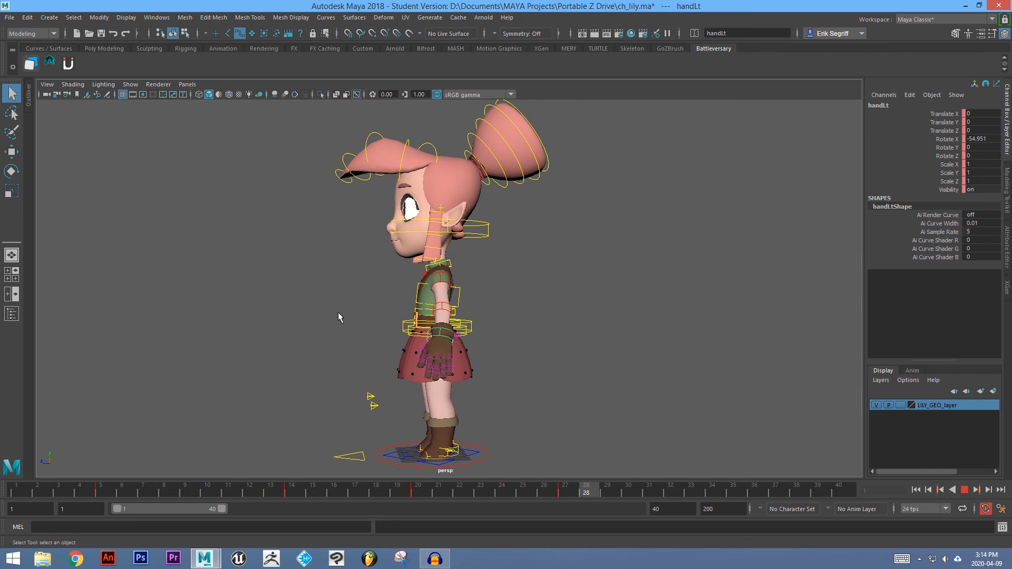
alt+drag(339, 316, 412, 313)
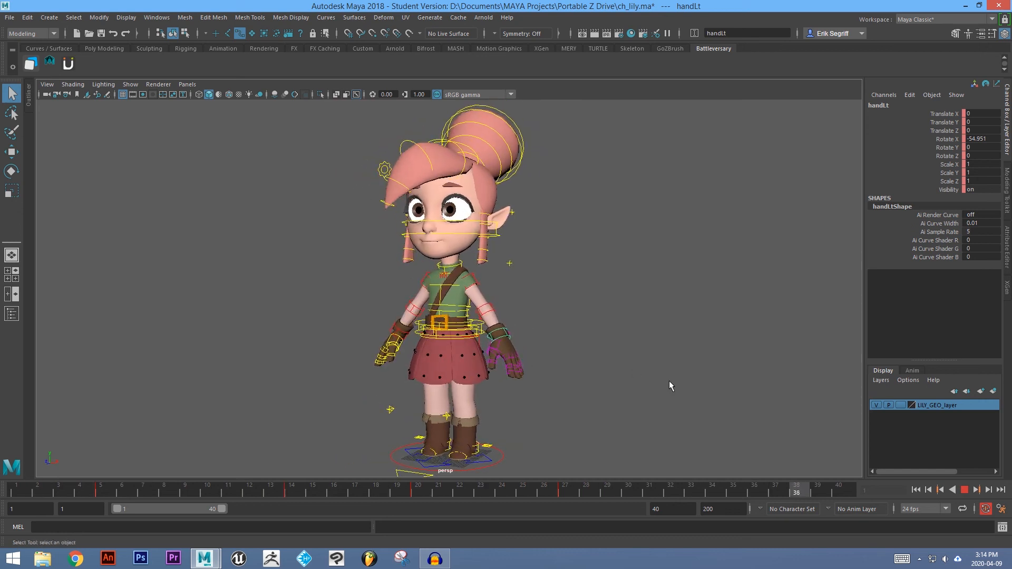